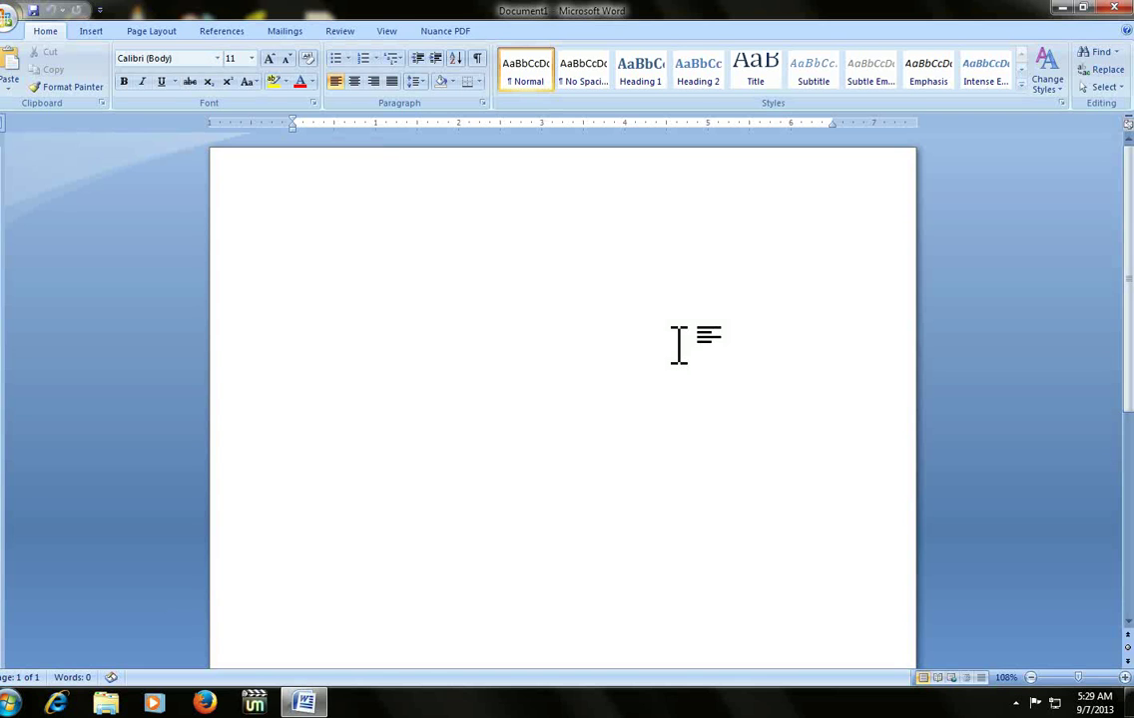
# - Insert an empty table with 5 columns and 2 rows using the Insert Table dialog
pyautogui.hotkey('alt', 'n')
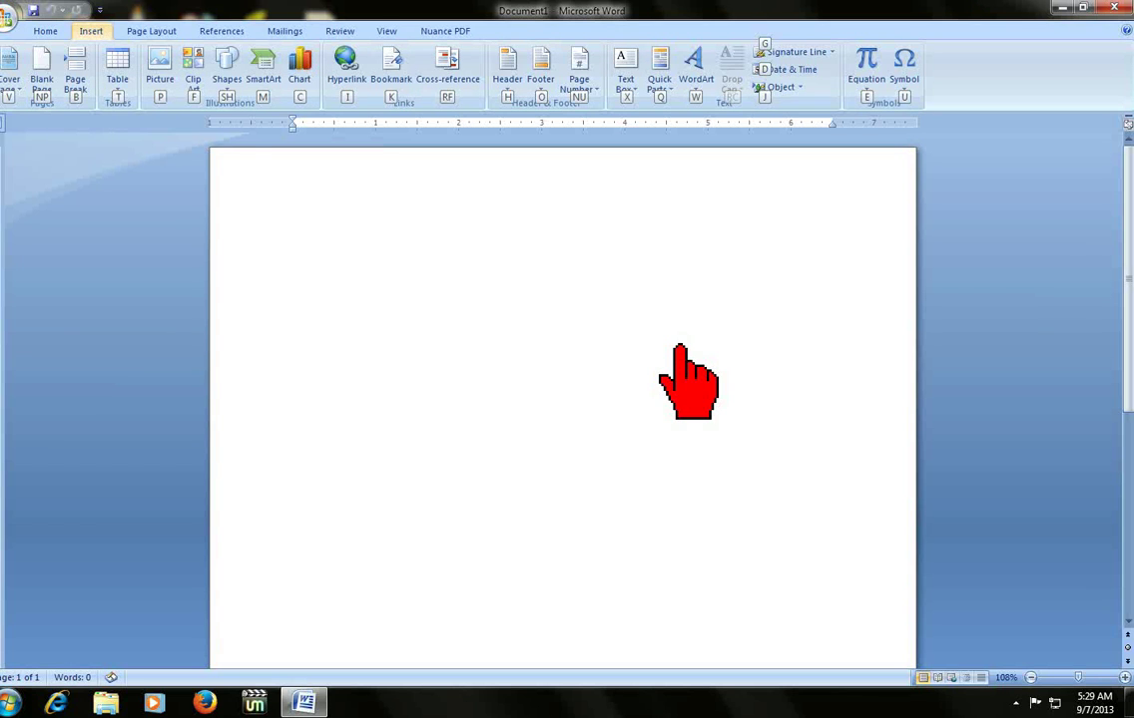
pyautogui.press('t')
pyautogui.press('i')
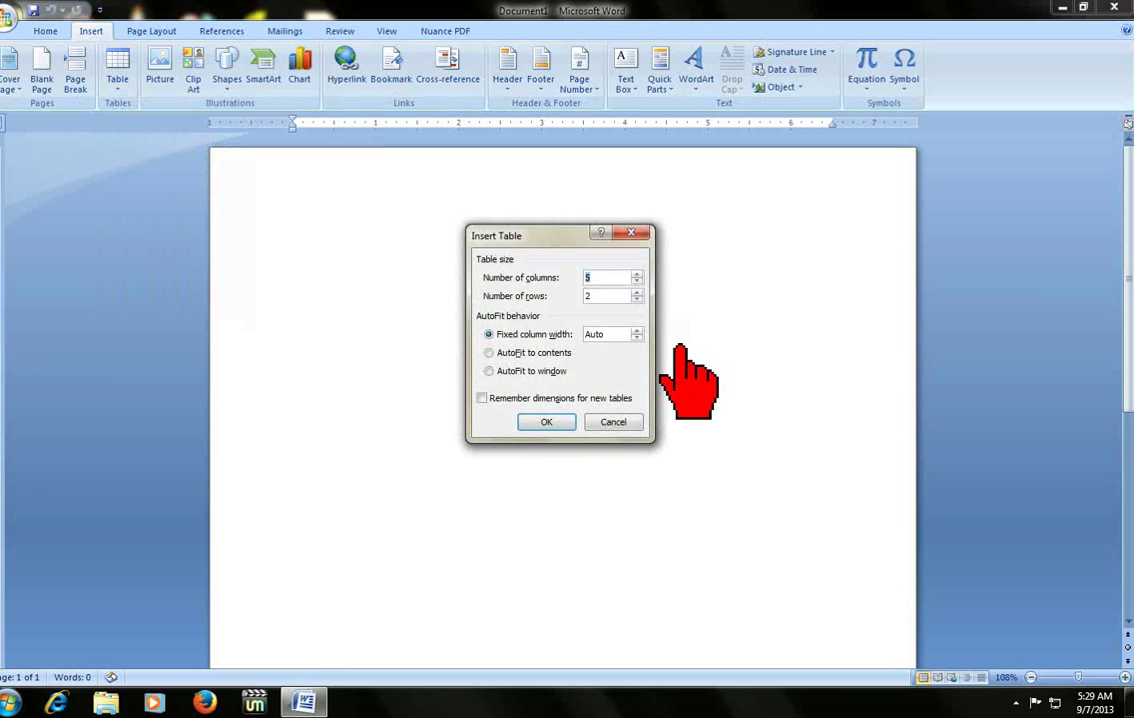
pyautogui.press('Return')
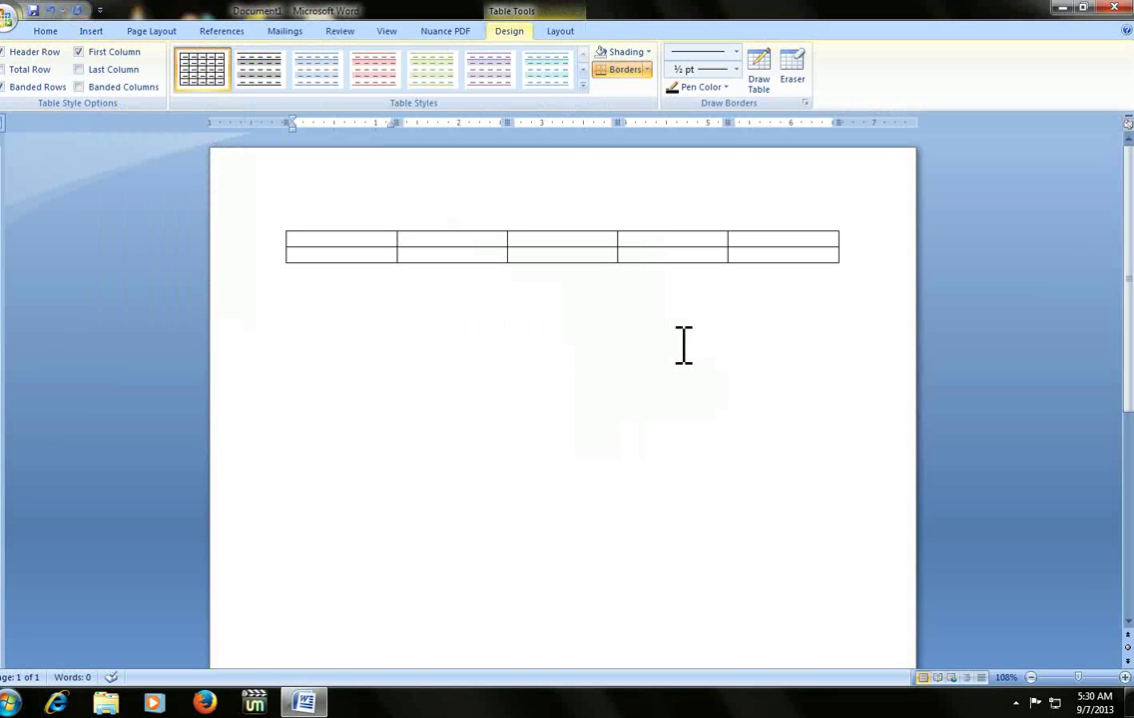
# - Type the headers Sl.No., Item of work, Qty, Rate and Amount in the first row
pyautogui.write('S')
pyautogui.write('l.No.')
pyautogui.press('Tab')
pyautogui.write('Im')
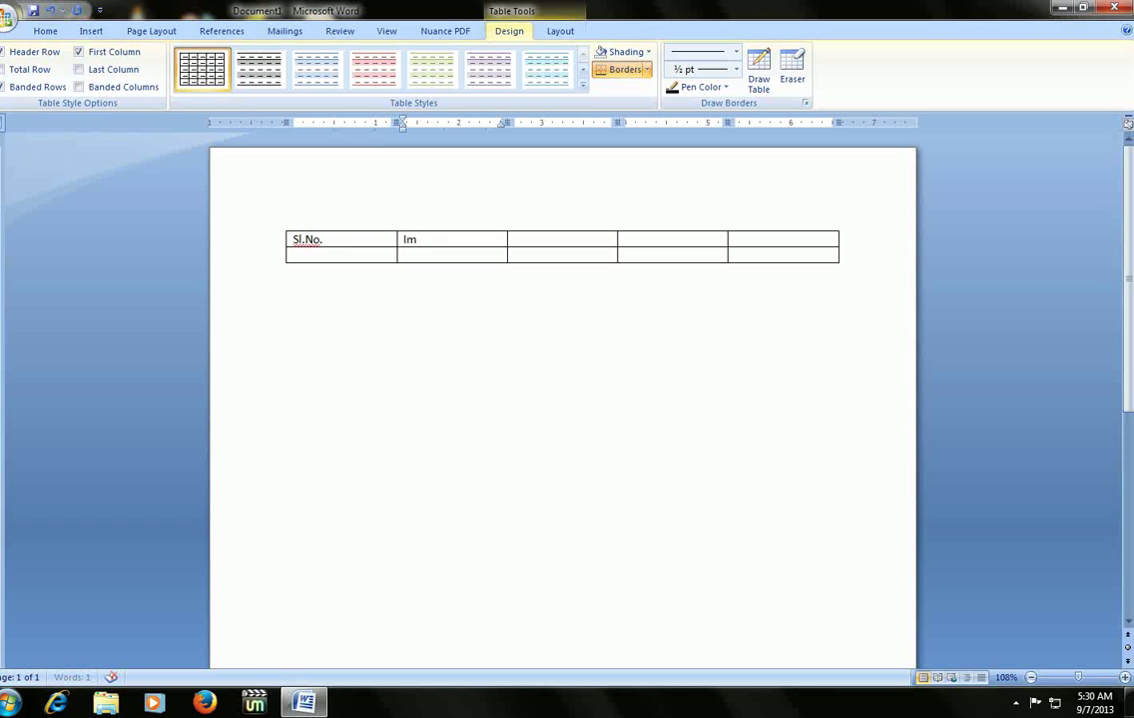
pyautogui.write('bo')
pyautogui.press('BackSpace')
pyautogui.press('BackSpace')
pyautogui.press('BackSpace')
pyautogui.write('t')
pyautogui.write('em of wor')
pyautogui.write('k')
pyautogui.press('Tab')
pyautogui.write('Qty')
pyautogui.press('Tab')
pyautogui.write('Rate')
pyautogui.press('Tab')
pyautogui.write('Amou')
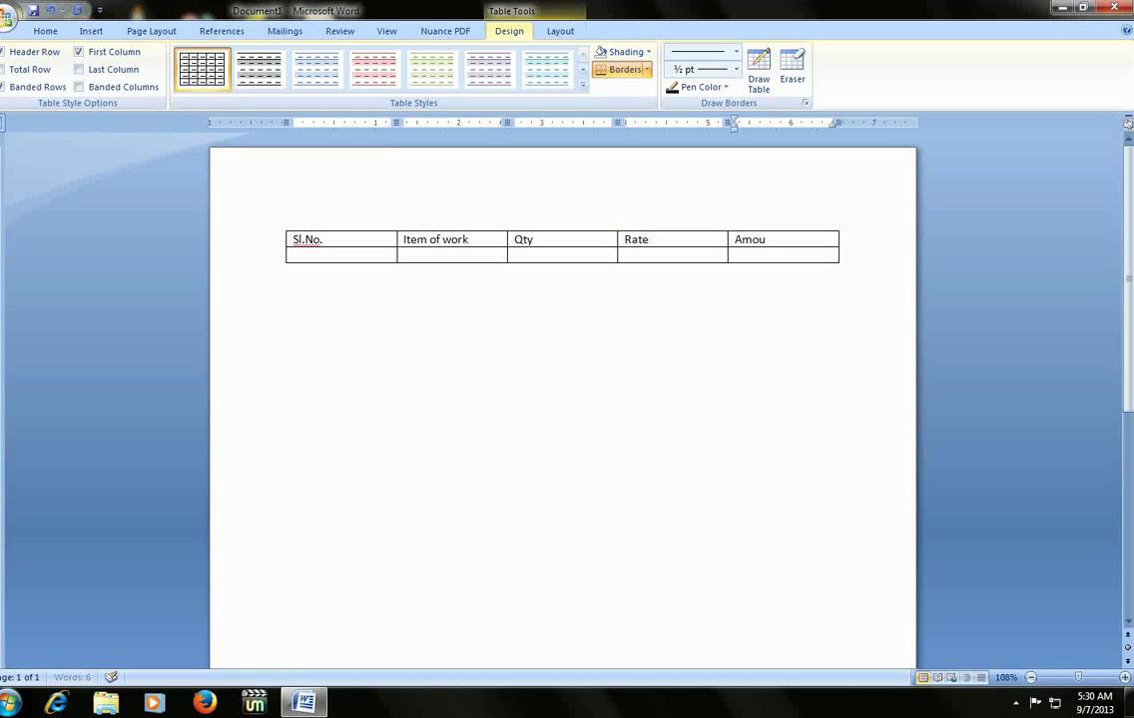
pyautogui.write('nt')
# - Fill the second row with 1., Sand, 20 and 30
pyautogui.press('Tab')
pyautogui.write('1.')
pyautogui.press('Tab')
pyautogui.write('Sand')
pyautogui.press('Tab')
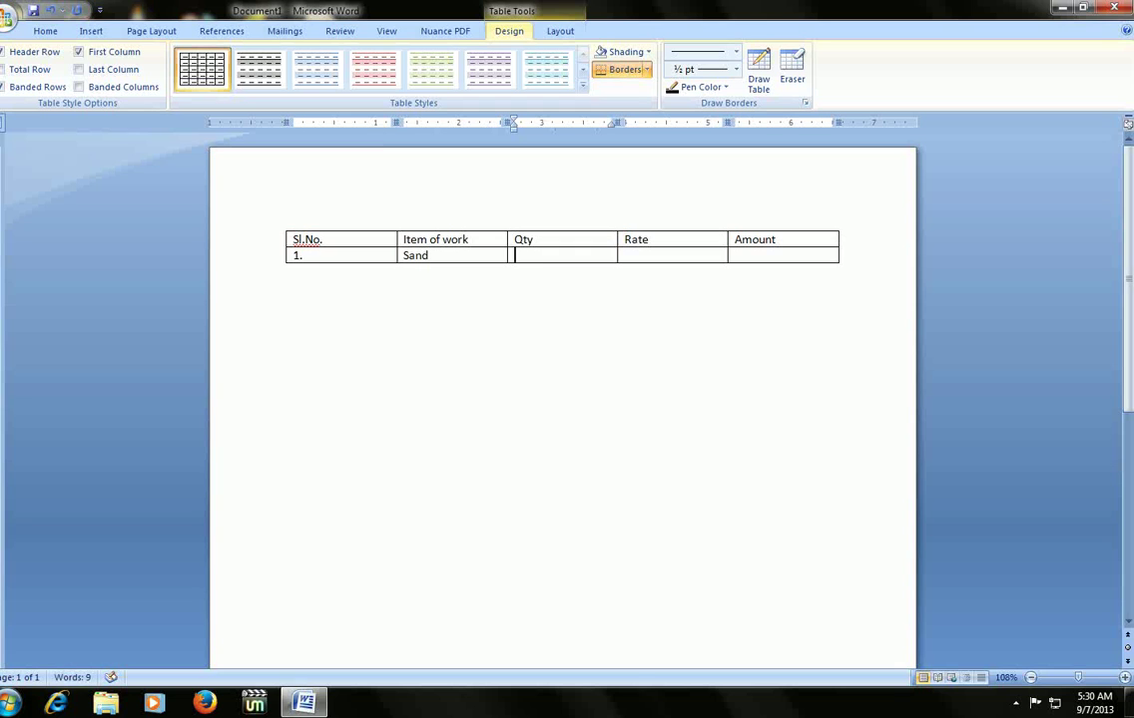
pyautogui.write('20')
pyautogui.press('Tab')
pyautogui.write('30')
pyautogui.press('Tab')
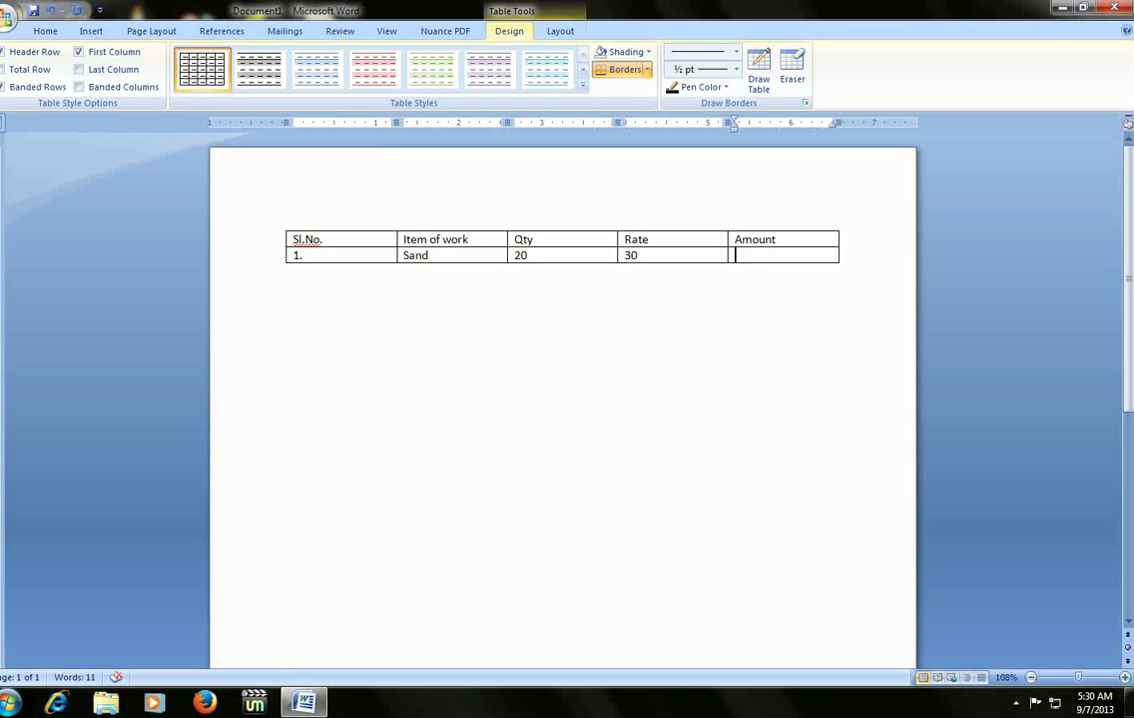
# - Delete the extra empty row that appeared below the Sand row
pyautogui.press('Tab')
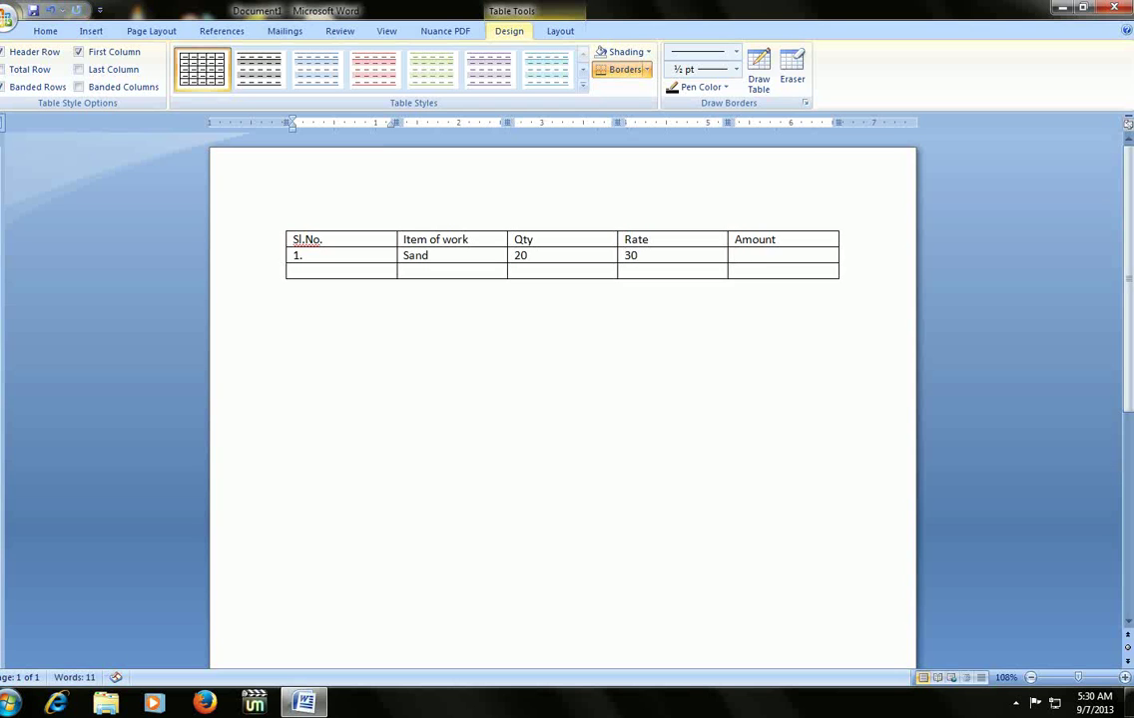
pyautogui.hotkey('alt', 'shift', 'End')
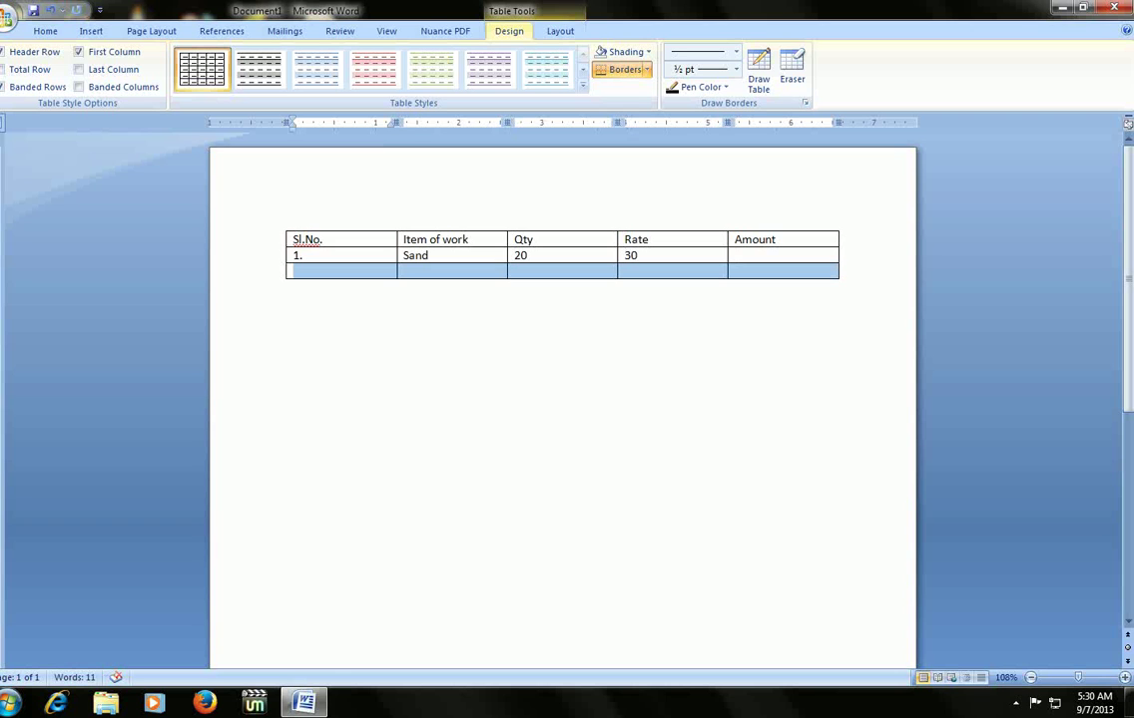
pyautogui.hotkey('alt', 'a')
pyautogui.press('d')
pyautogui.press('r')
pyautogui.press('Up')
# - Centre the text of the header row and the Sand row
pyautogui.press('Tab')
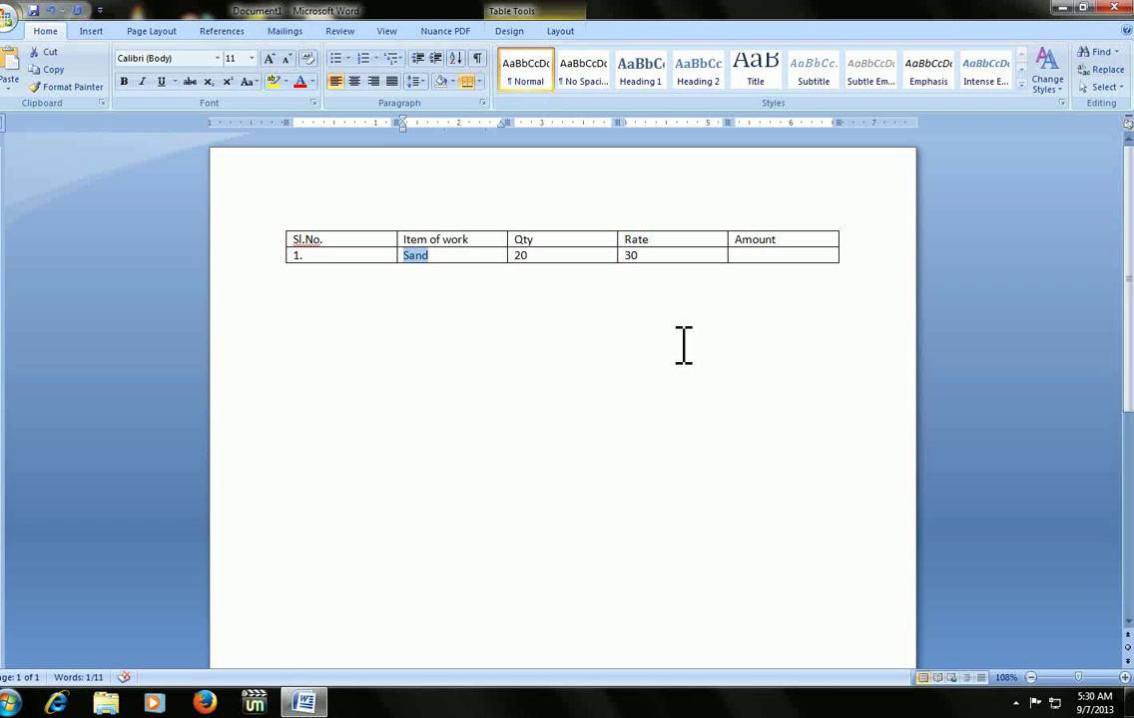
pyautogui.press('Up')
pyautogui.hotkey('shift', 'Tab')
pyautogui.hotkey('shift', 'Right')
pyautogui.hotkey('shift', 'Right')
pyautogui.hotkey('shift', 'Right')
pyautogui.hotkey('shift', 'Right')
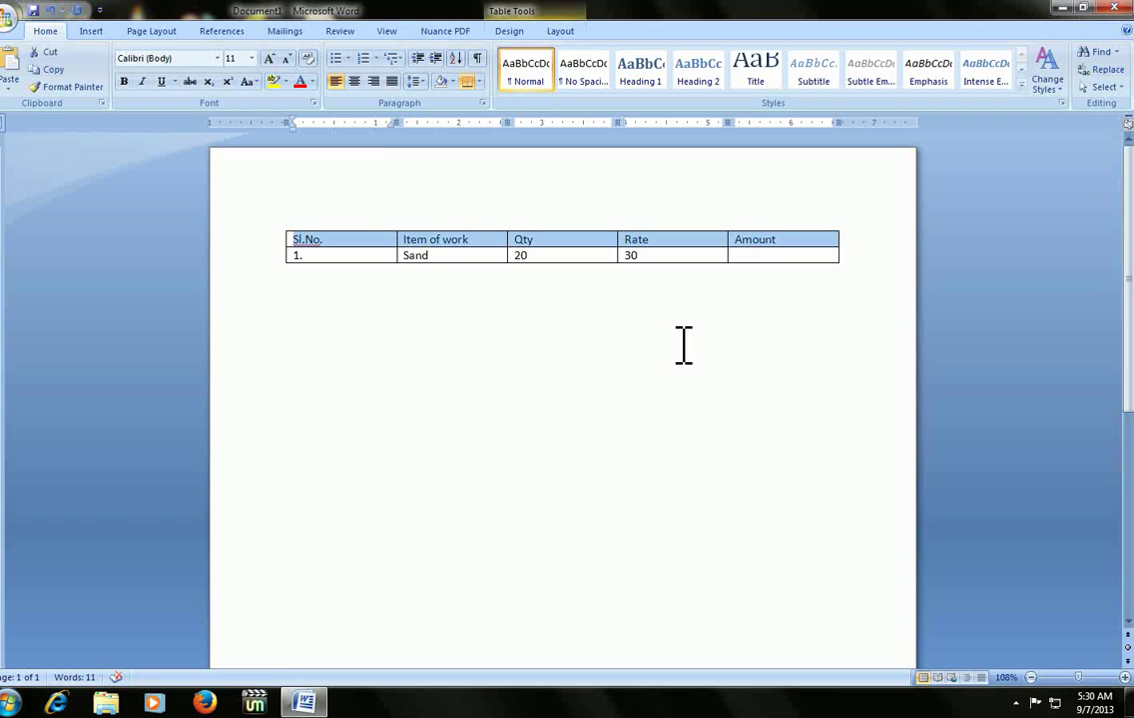
pyautogui.hotkey('ctrl', 'e')
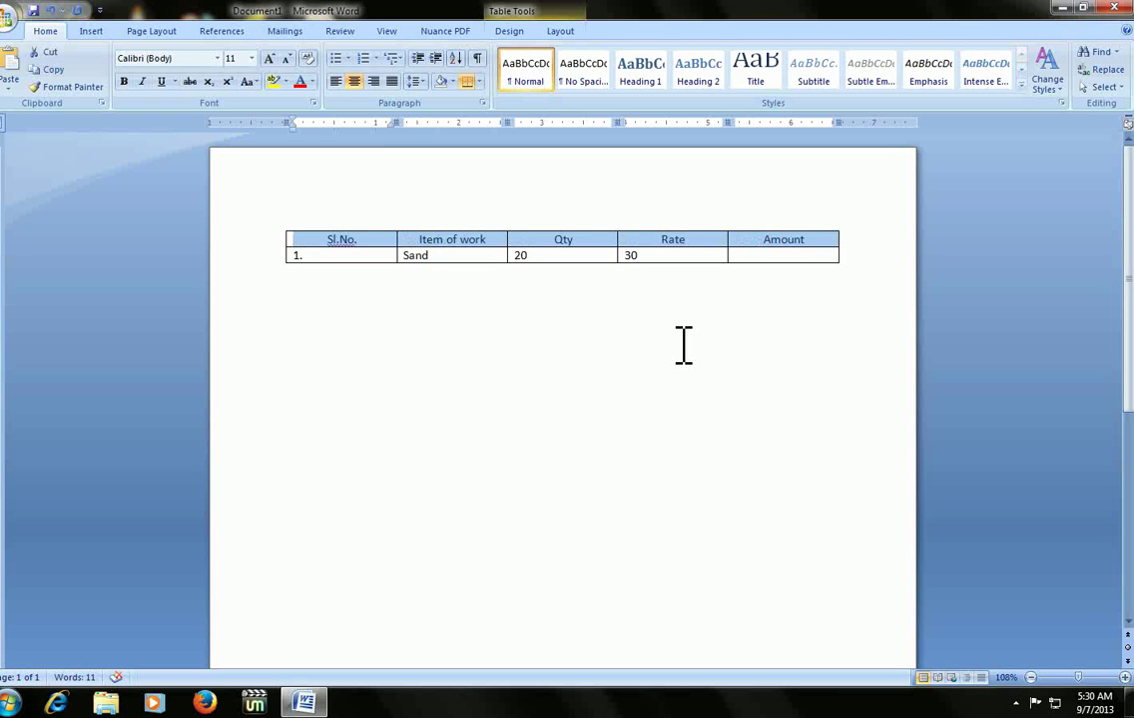
pyautogui.hotkey('ctrl', 'r')
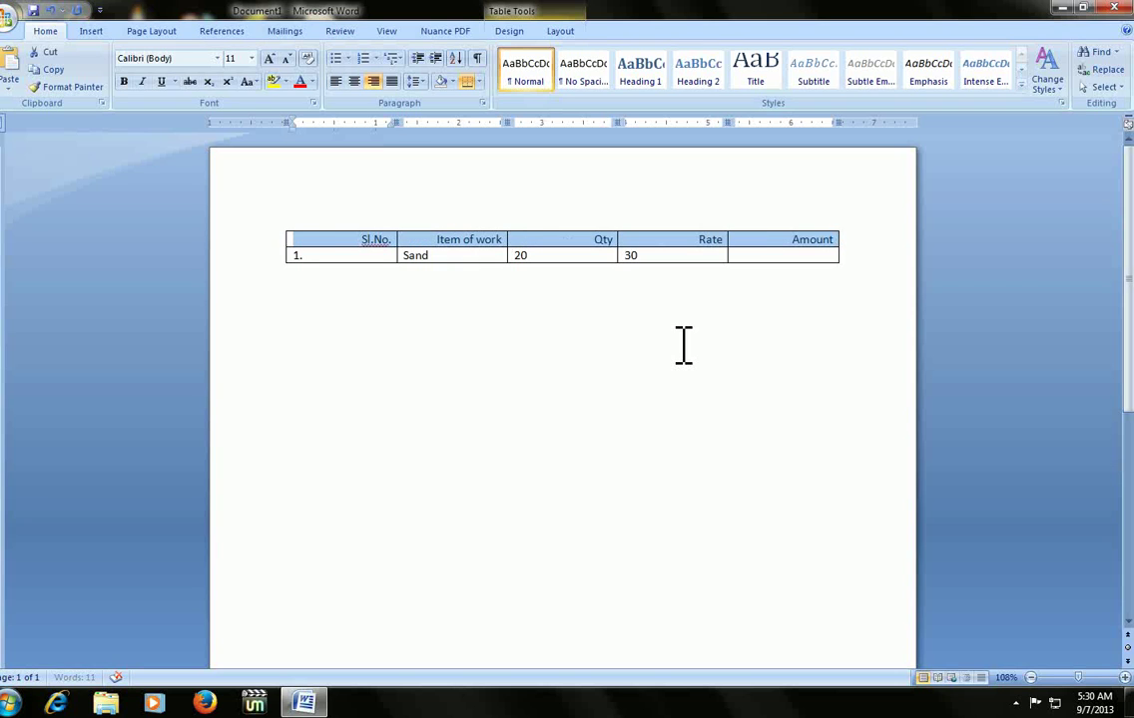
pyautogui.hotkey('ctrl', 'l')
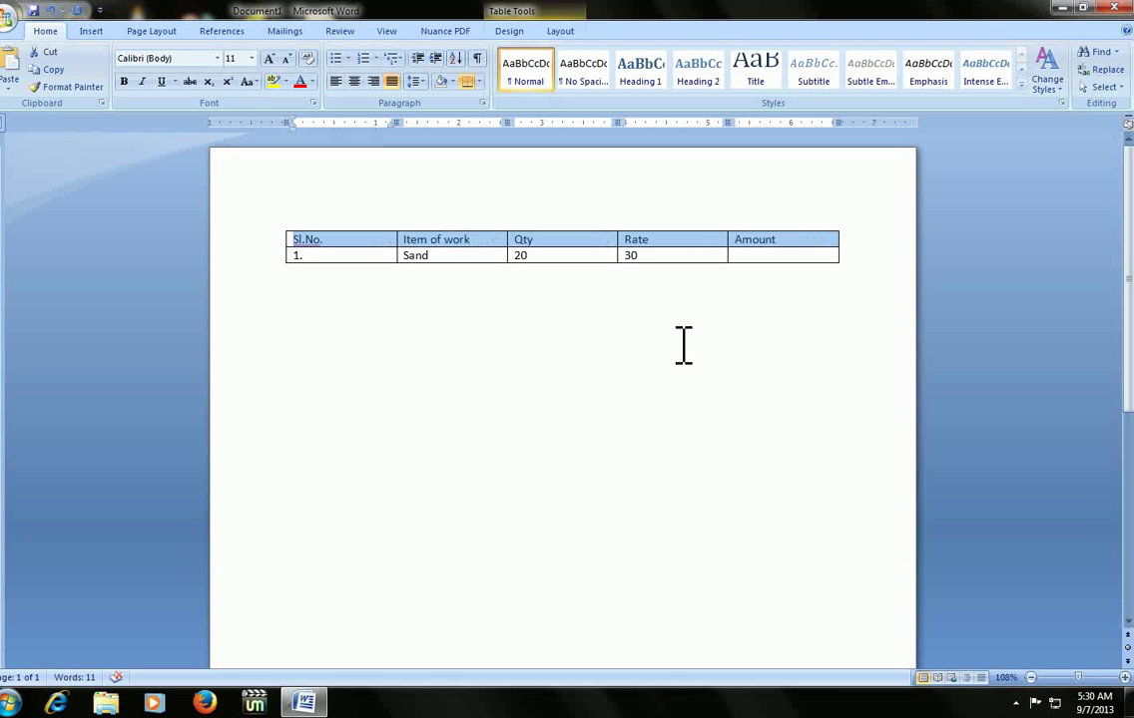
pyautogui.hotkey('ctrl', 'e')
pyautogui.press('Down')
pyautogui.hotkey('ctrl', 'e')
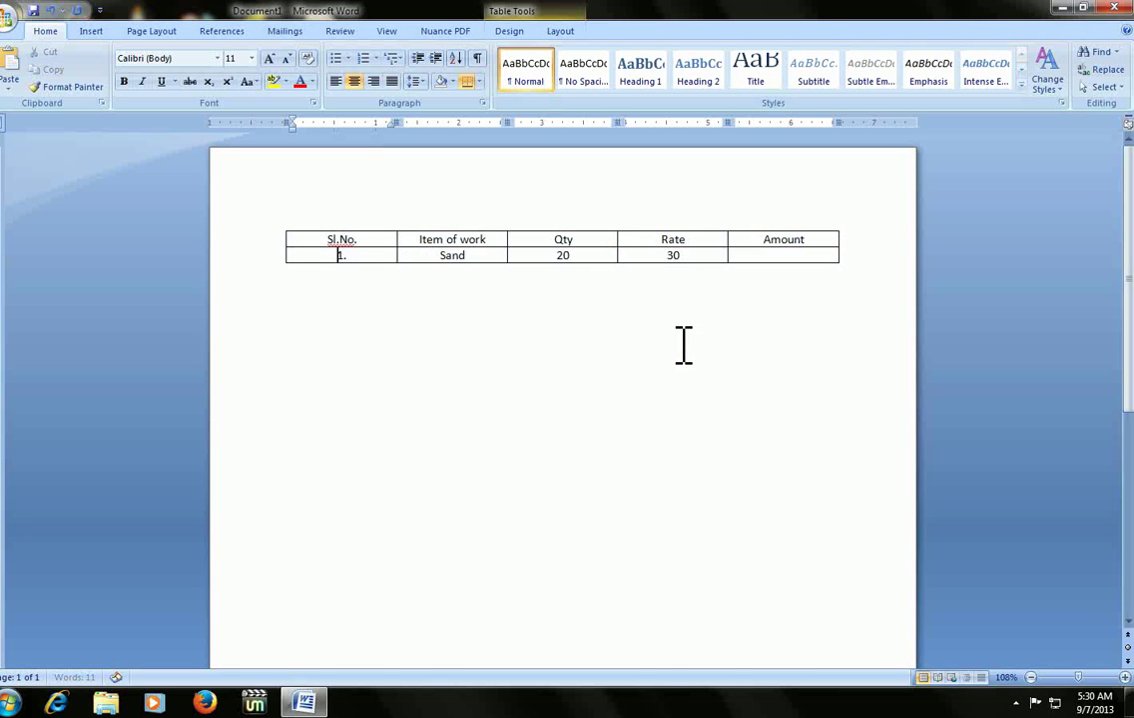
pyautogui.press('Tab')
pyautogui.press('Tab')
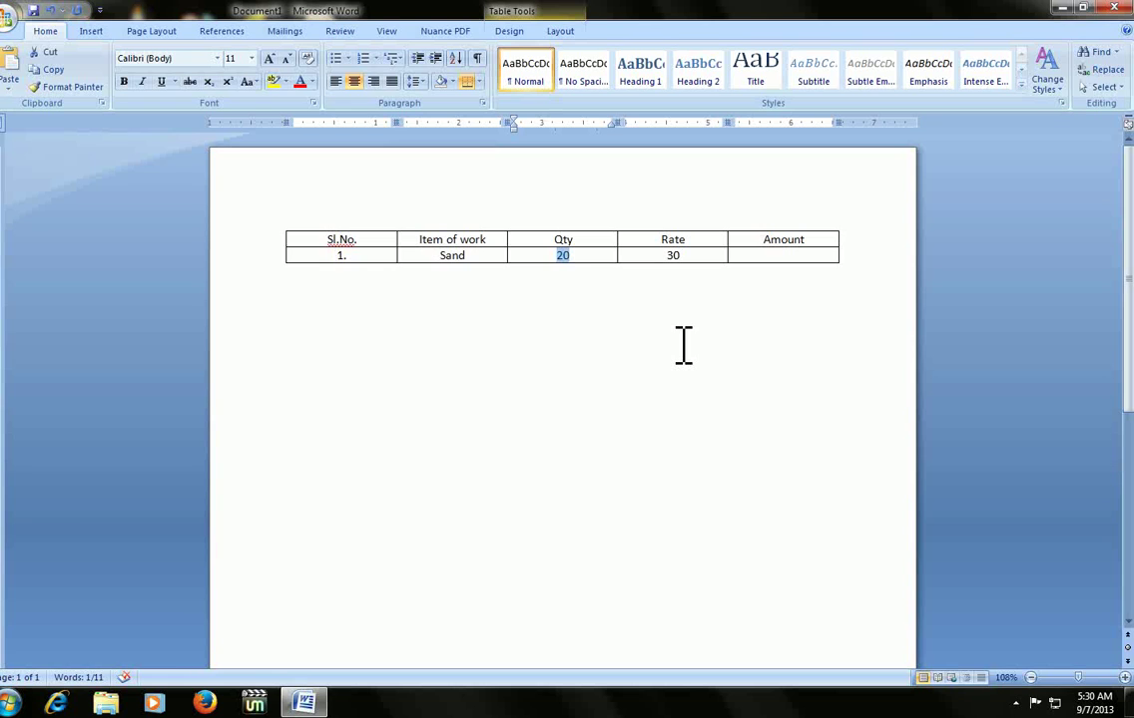
pyautogui.press('Up')
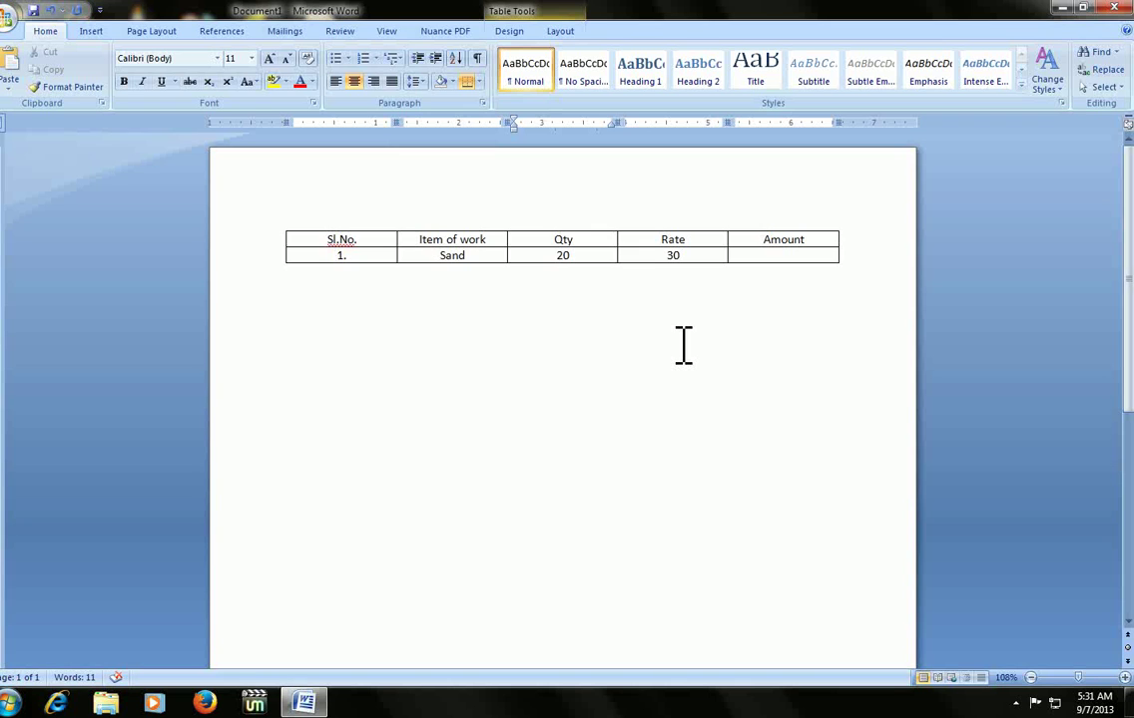
pyautogui.hotkey('alt', 'a')
pyautogui.press('p')
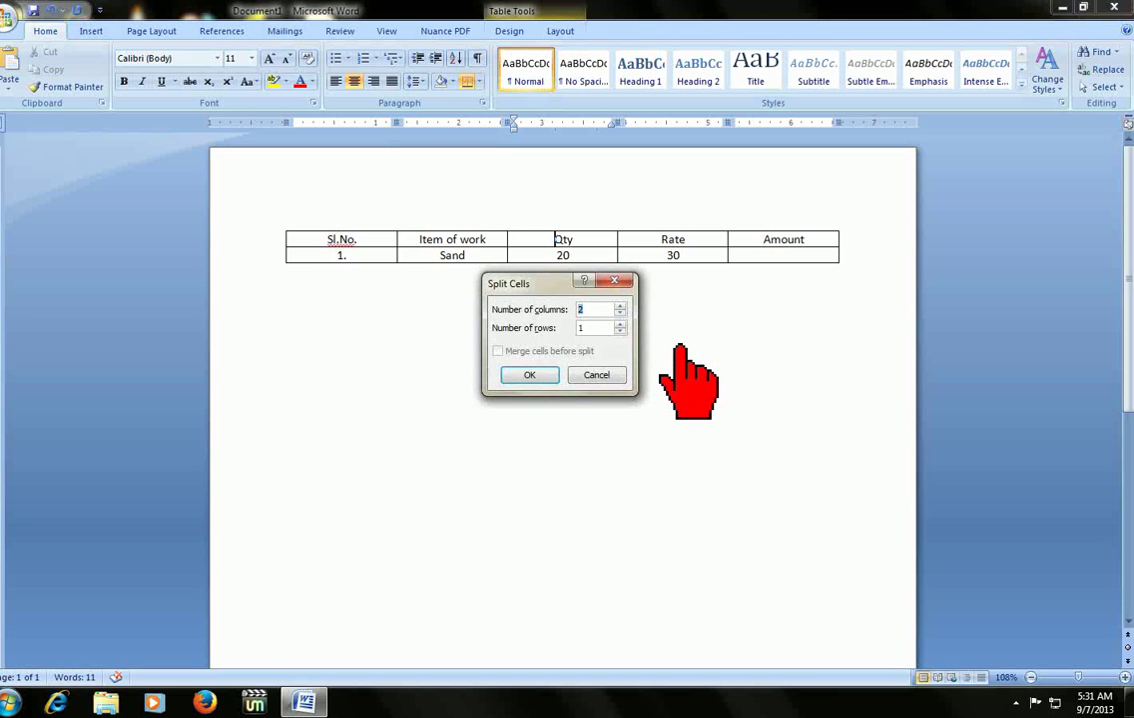
pyautogui.write('3')
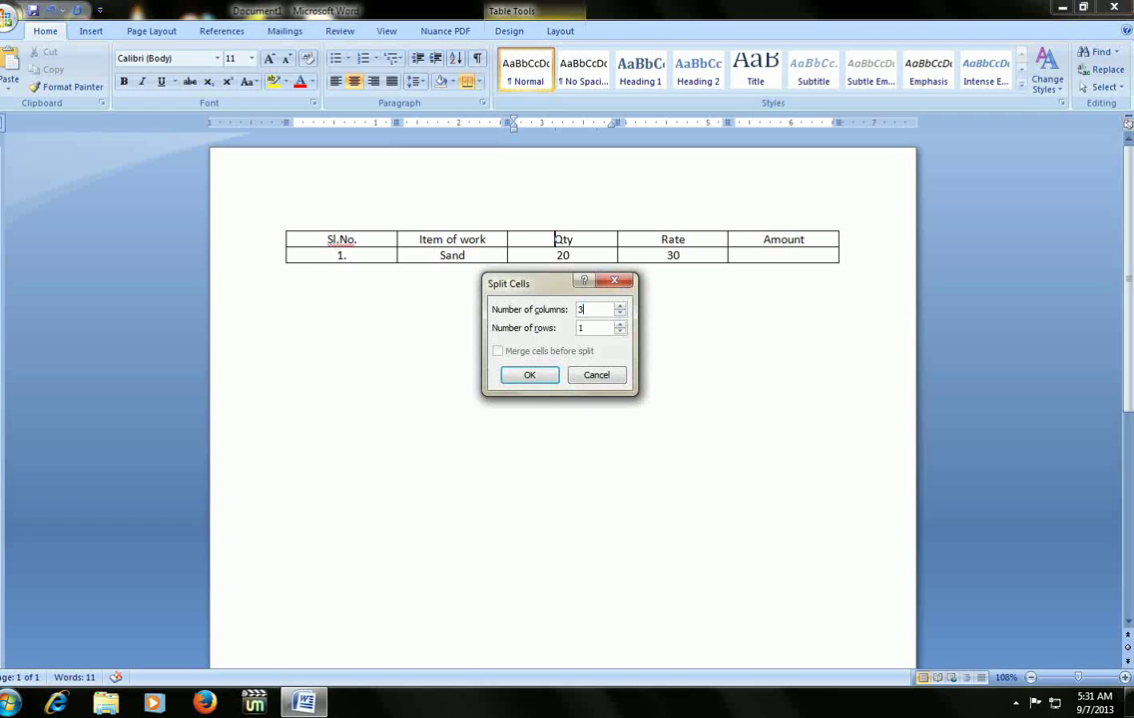
pyautogui.press('Return')
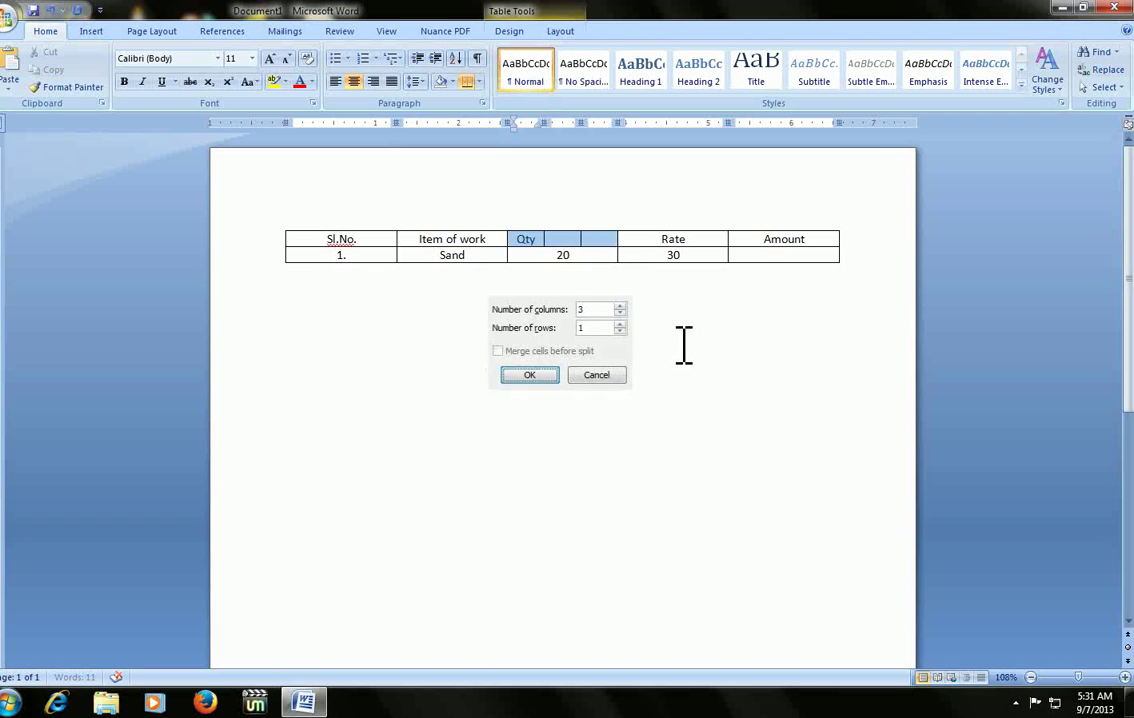
pyautogui.hotkey('shift', 'Tab')
pyautogui.press('Tab')
pyautogui.hotkey('shift', 'Tab')
pyautogui.press('Down')
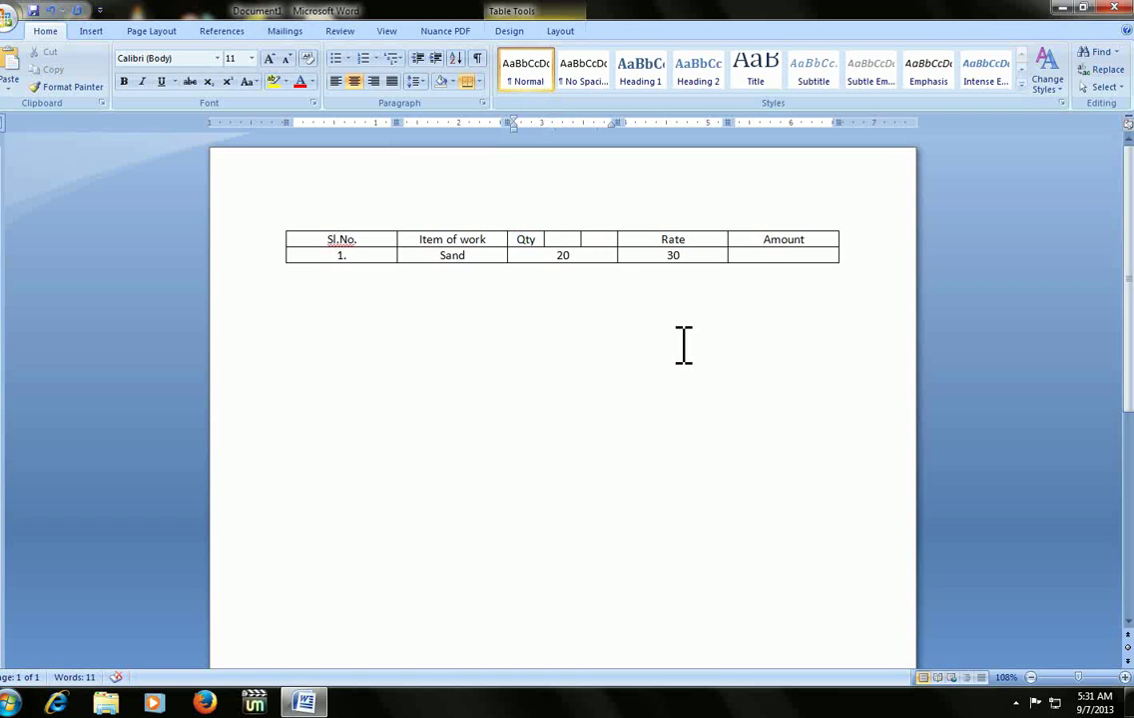
pyautogui.hotkey('ctrl', 'z')
pyautogui.hotkey('shift', 'Down')
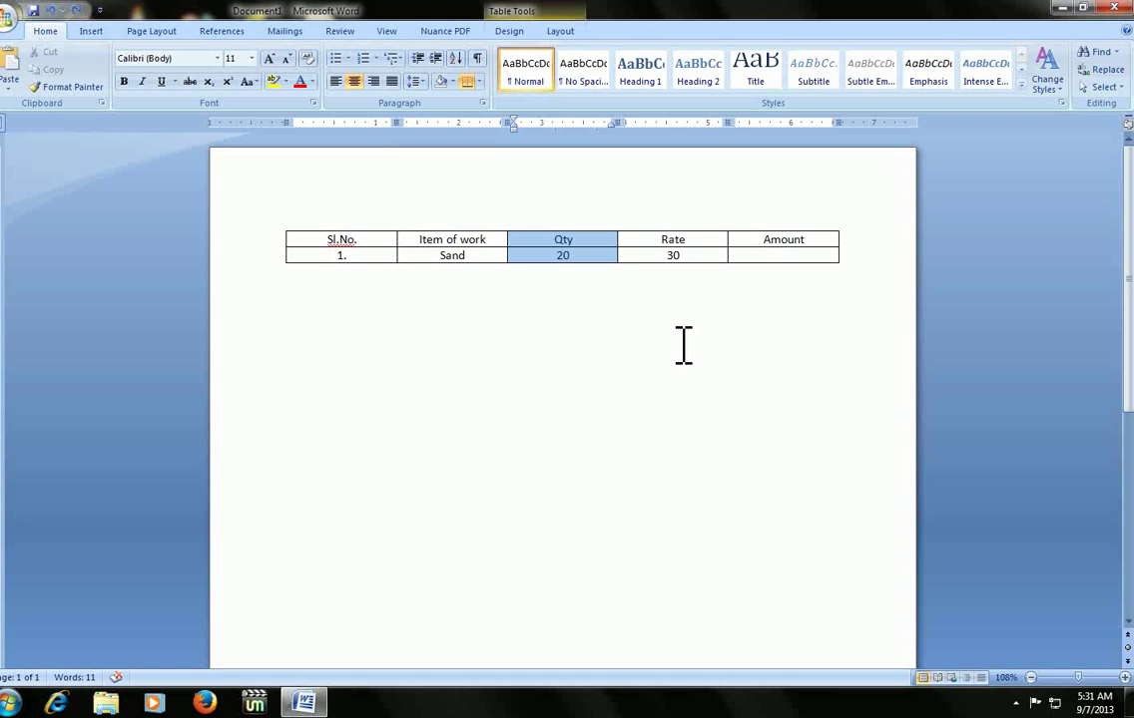
pyautogui.press('Left')
pyautogui.press('Tab')
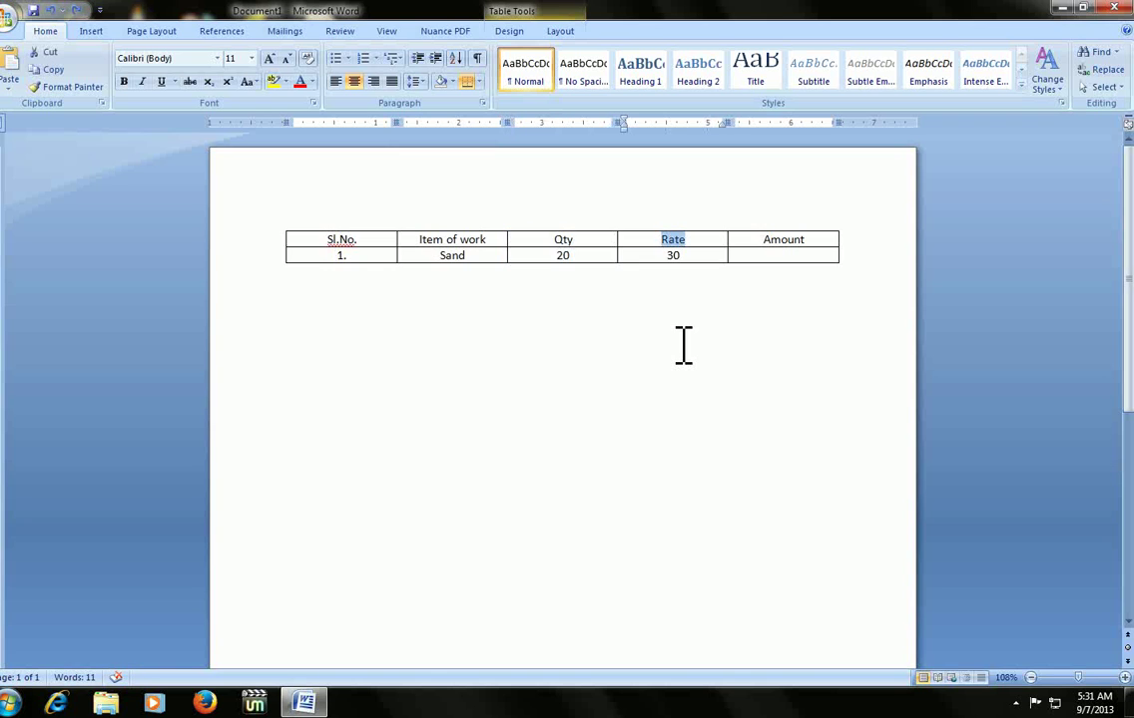
pyautogui.hotkey('shift', 'Tab')
pyautogui.hotkey('shift', 'Down')
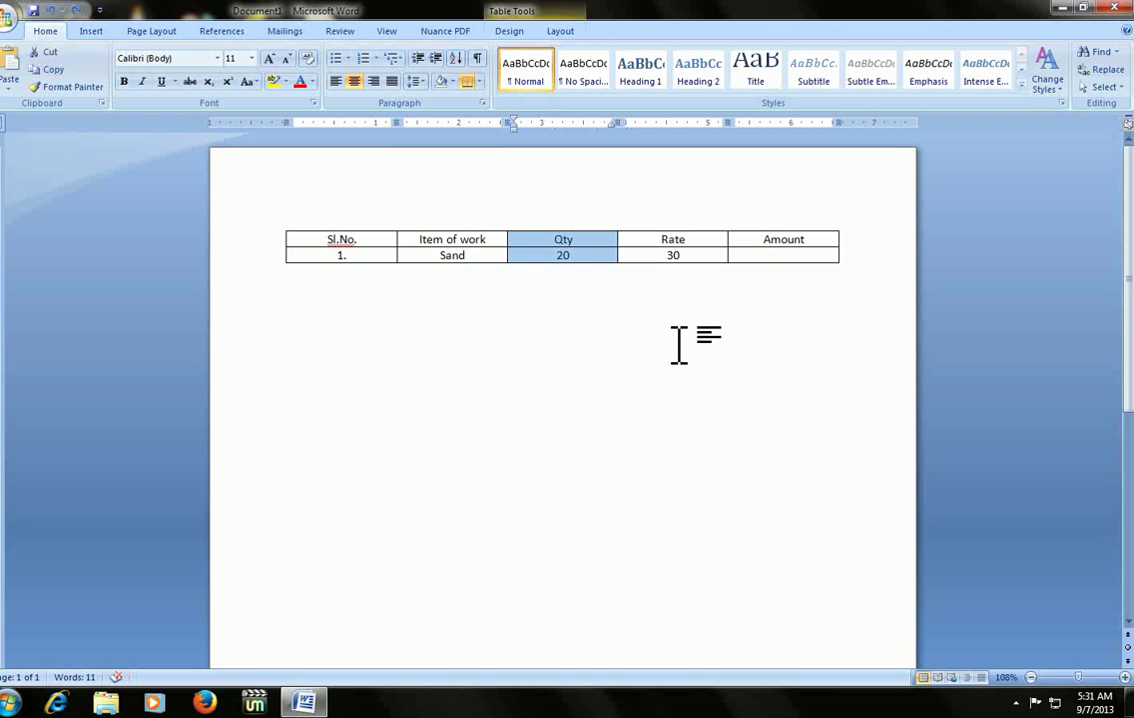
pyautogui.hotkey('alt', 'a')
pyautogui.press('p')
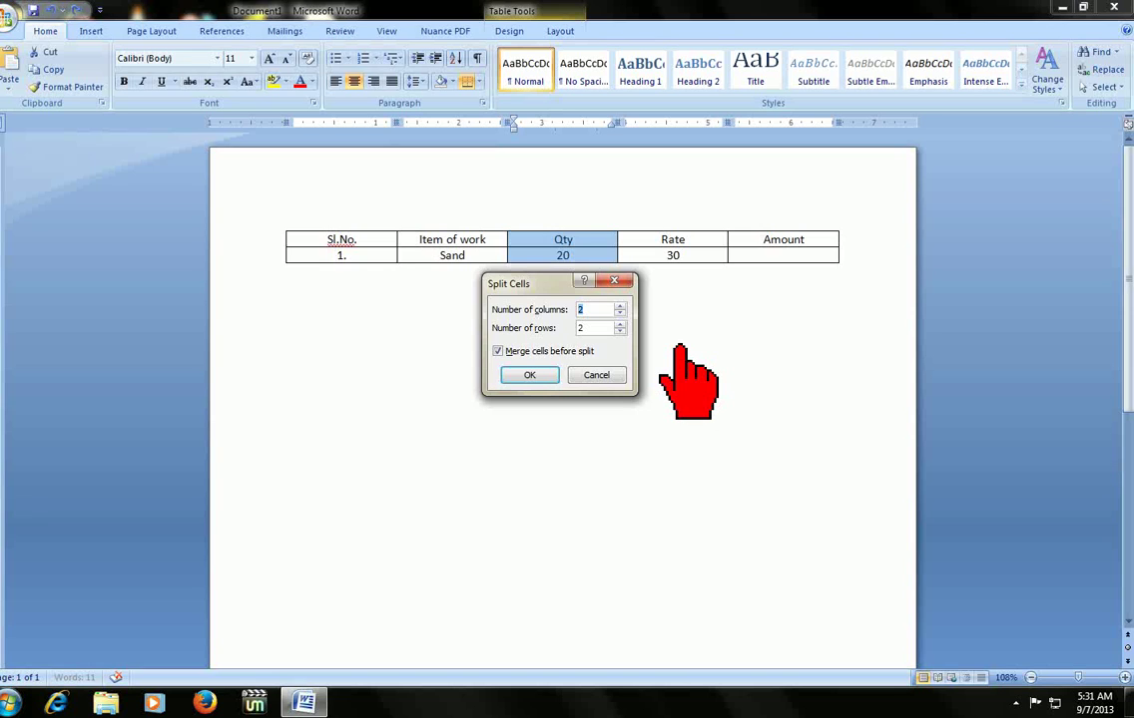
pyautogui.write('3')
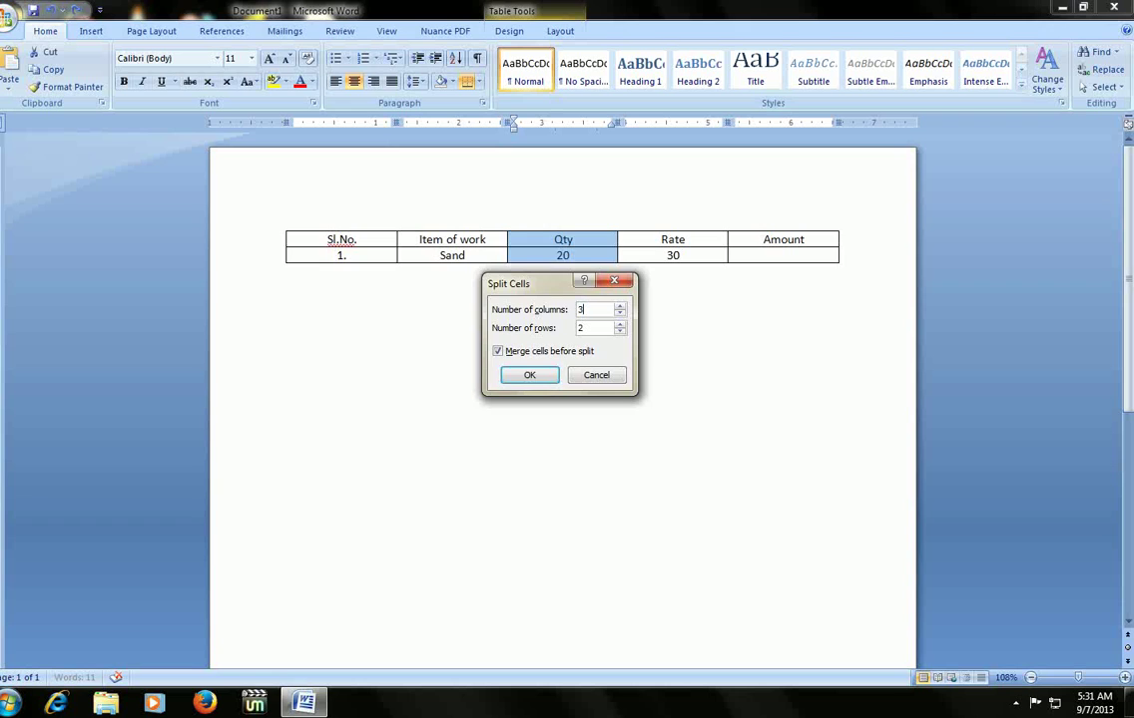
pyautogui.press('Return')
pyautogui.press('Delete')
pyautogui.press('Down')
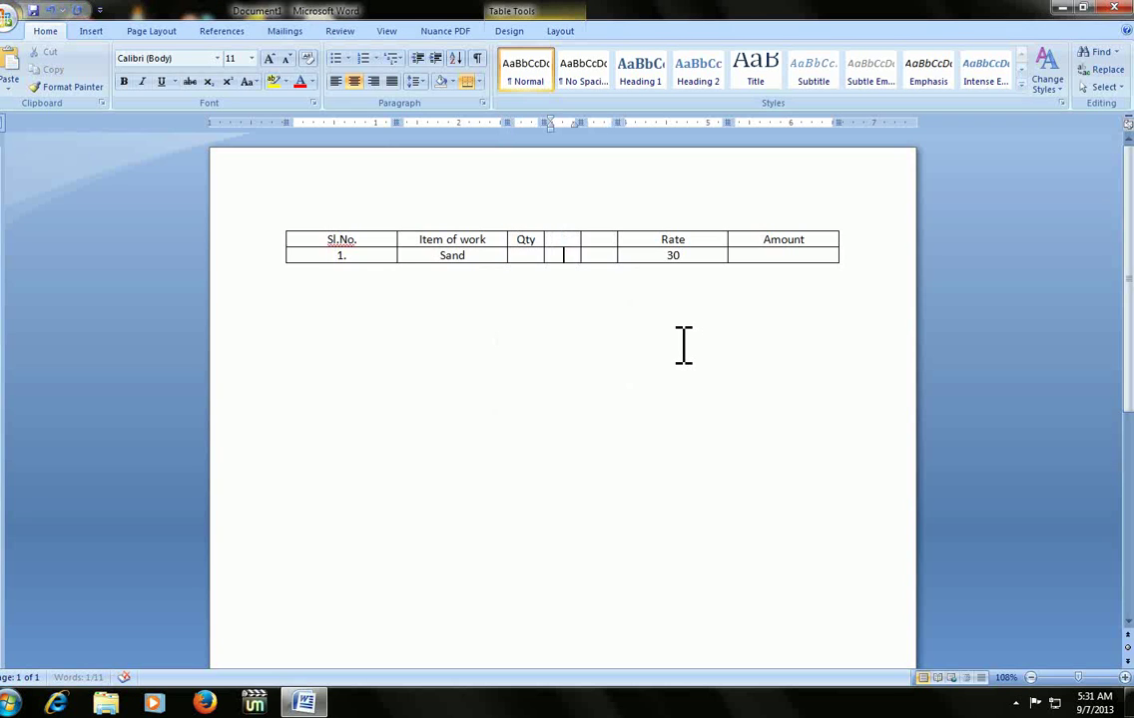
pyautogui.hotkey('ctrl', 'z')
pyautogui.hotkey('ctrl', 'z')
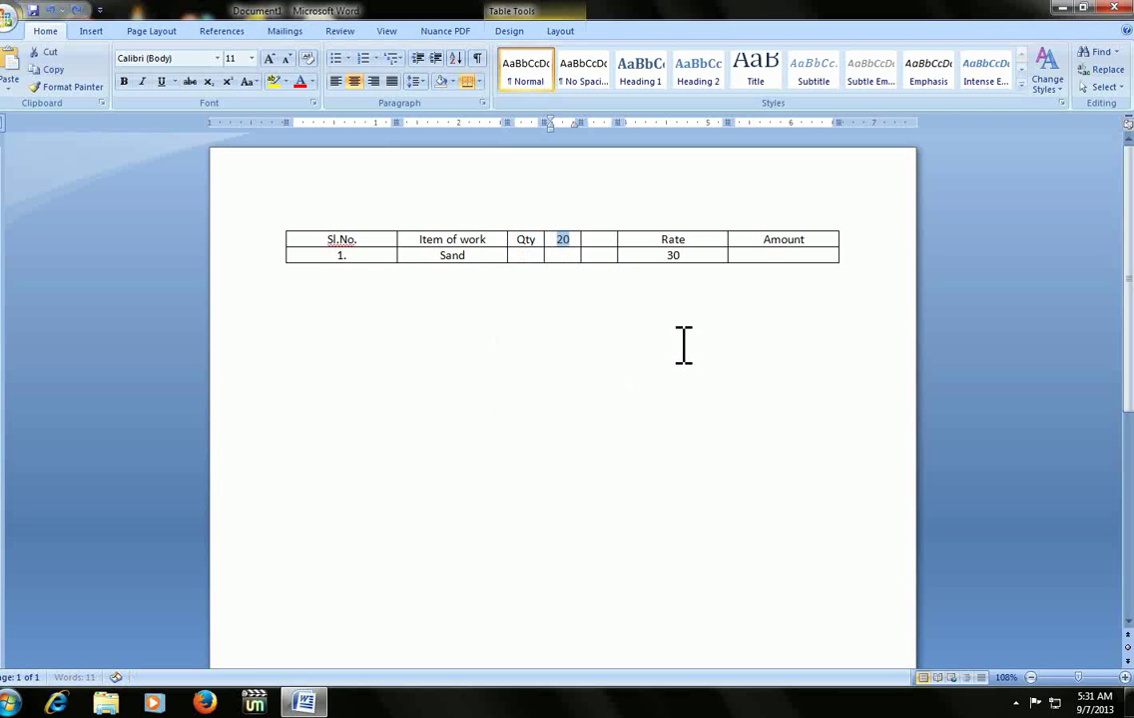
pyautogui.hotkey('ctrl', 'z')
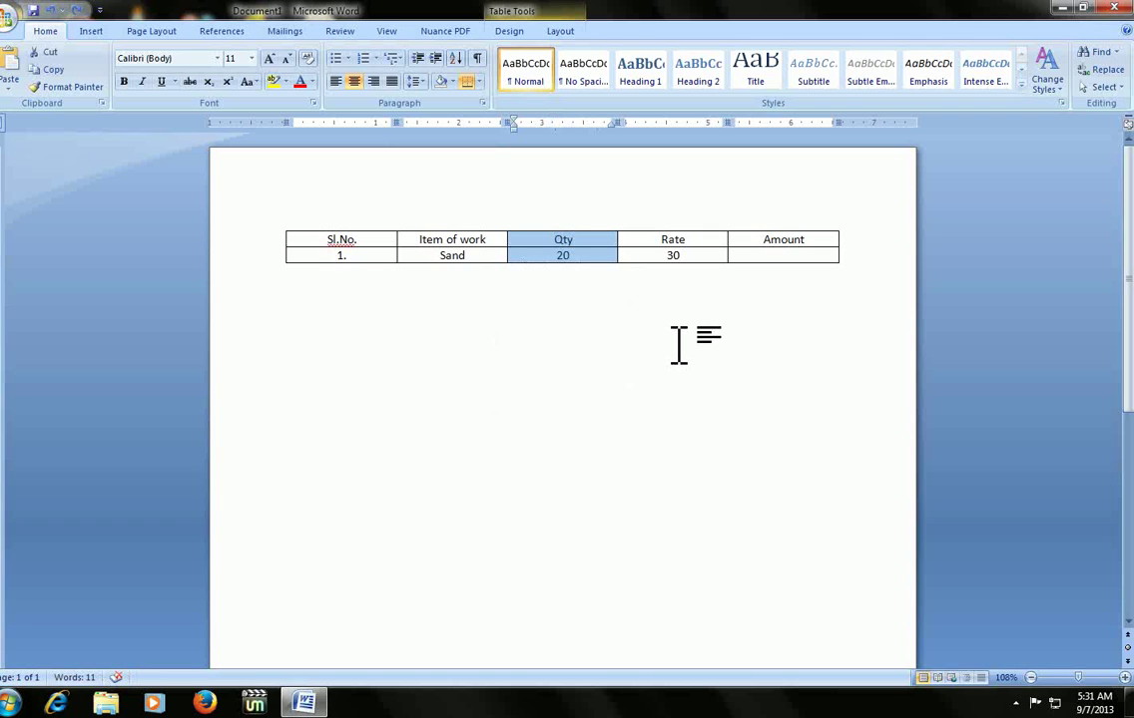
pyautogui.press('Left')
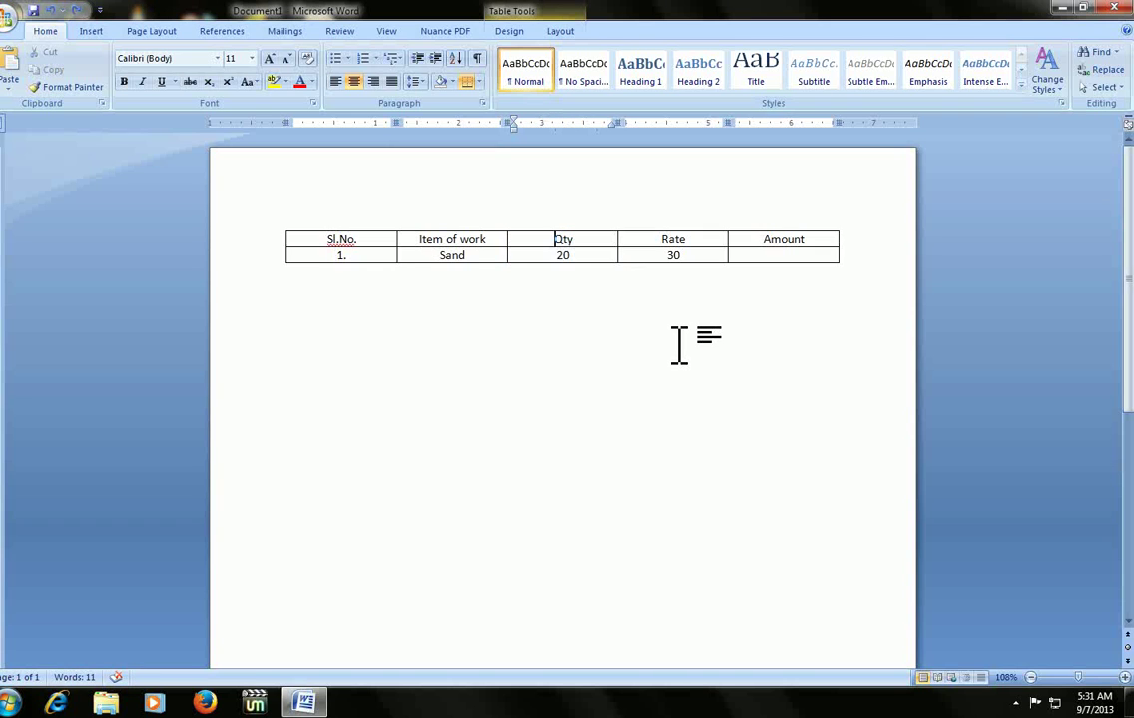
pyautogui.hotkey('ctrl', 'End')
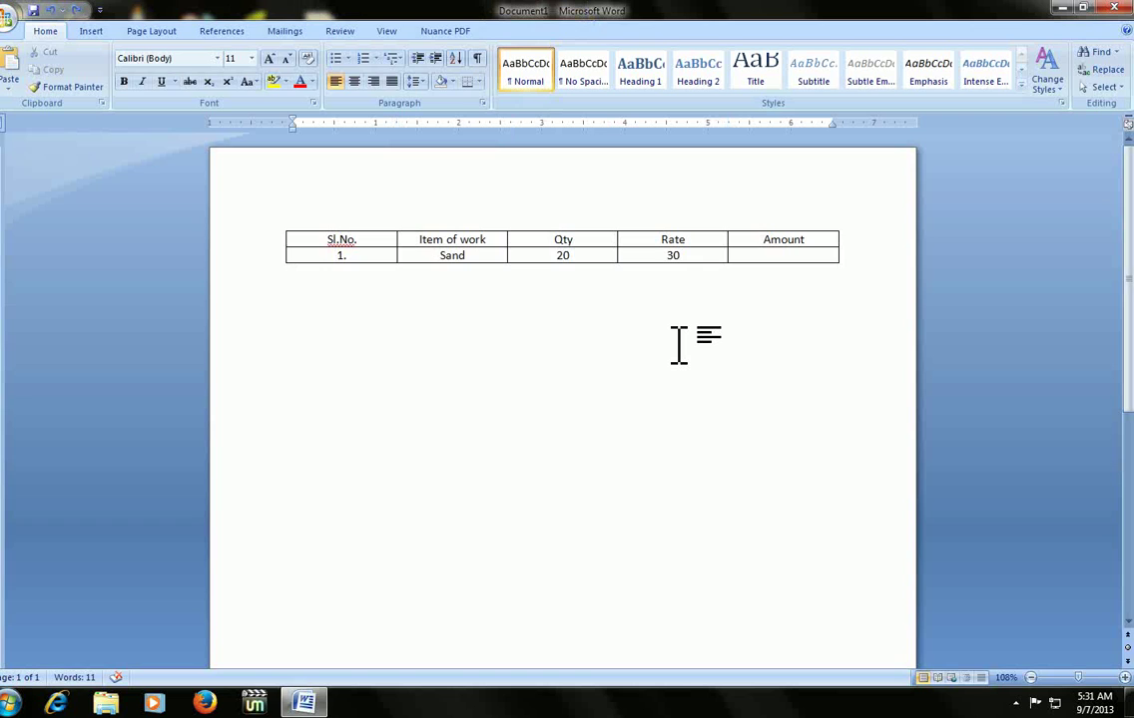
pyautogui.press('Up')
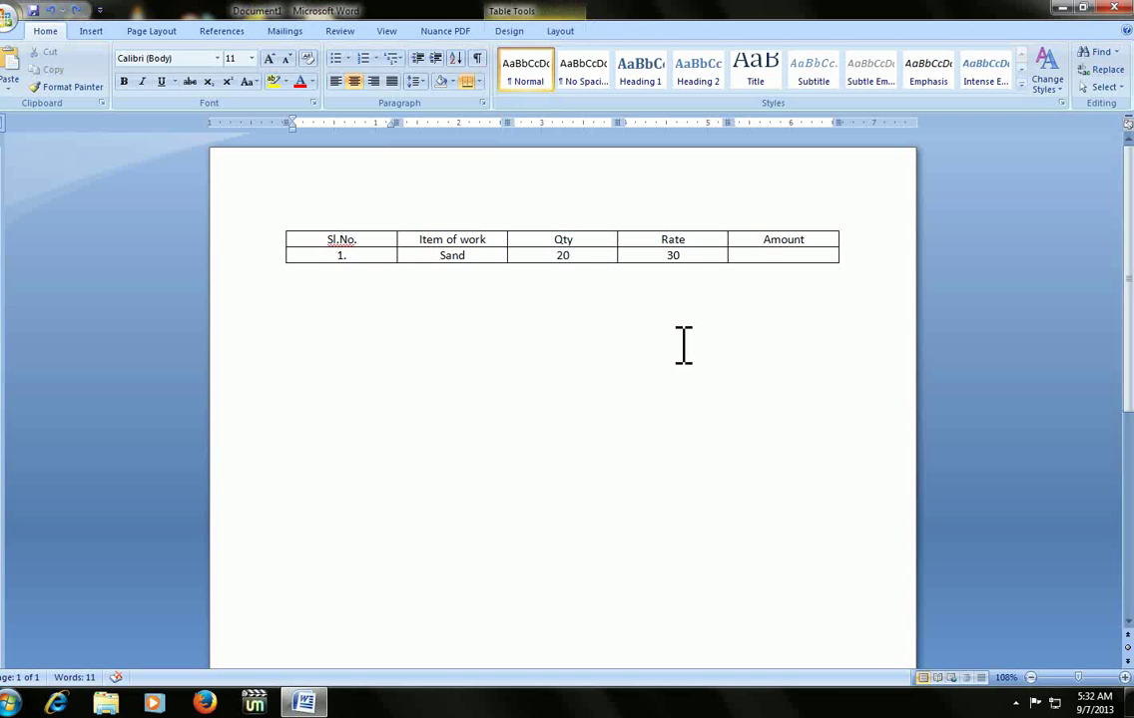
pyautogui.press('Down')
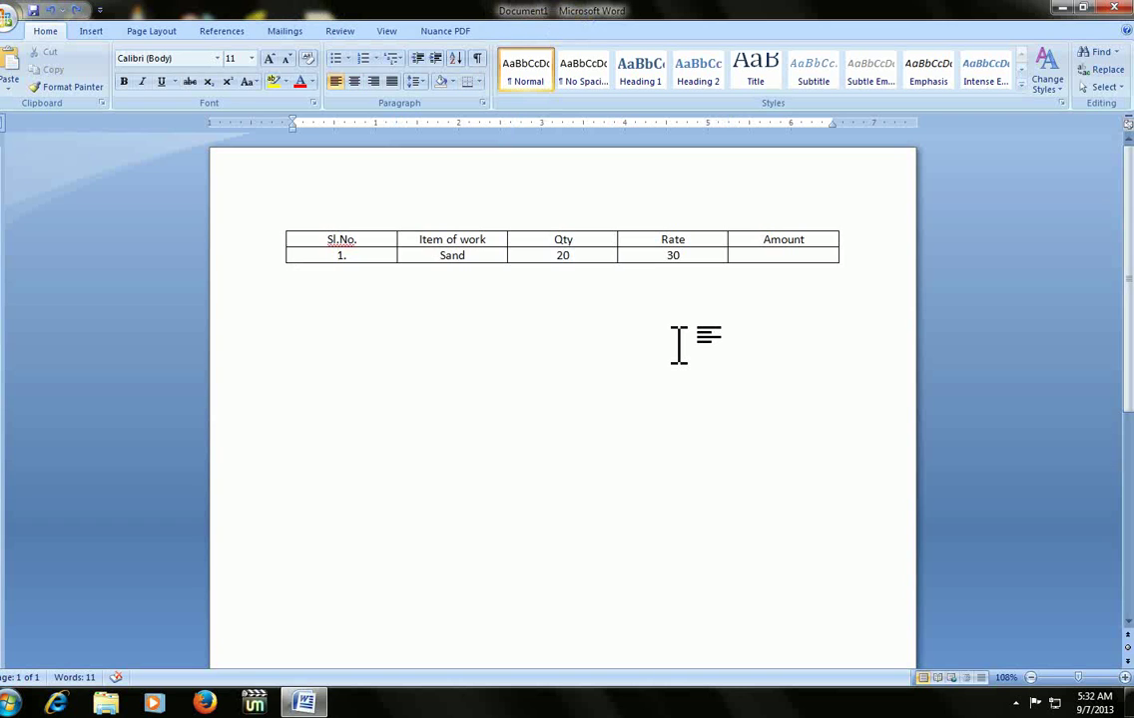
pyautogui.hotkey('alt', 'a')
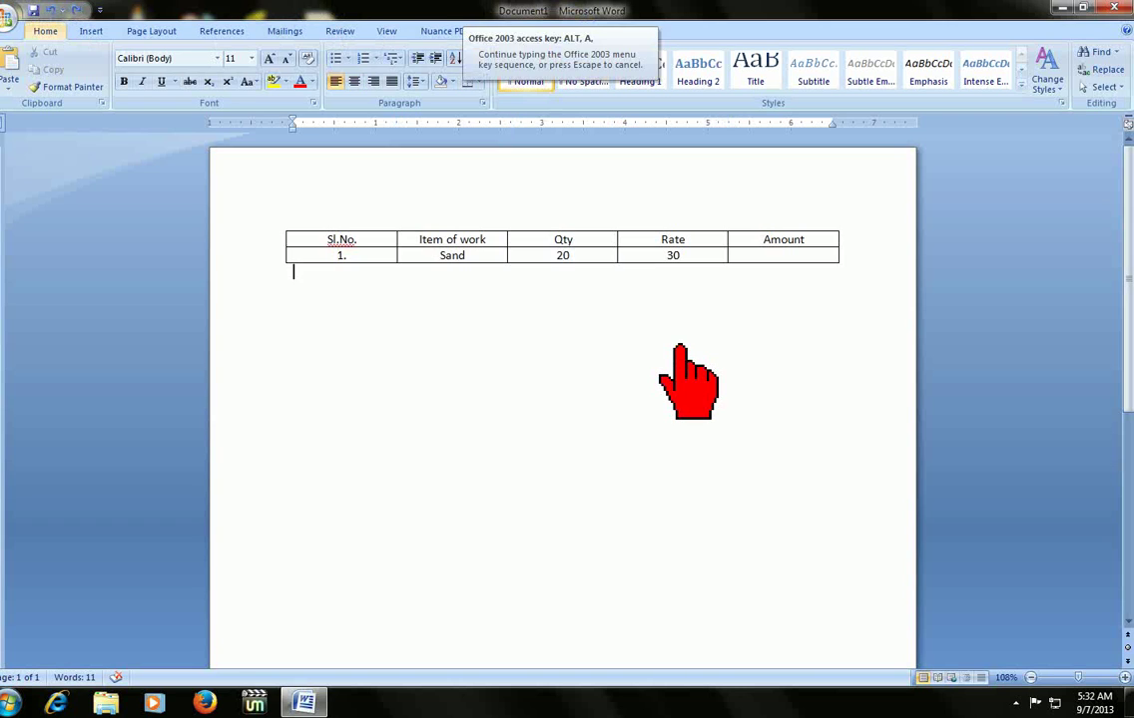
pyautogui.press('Escape')
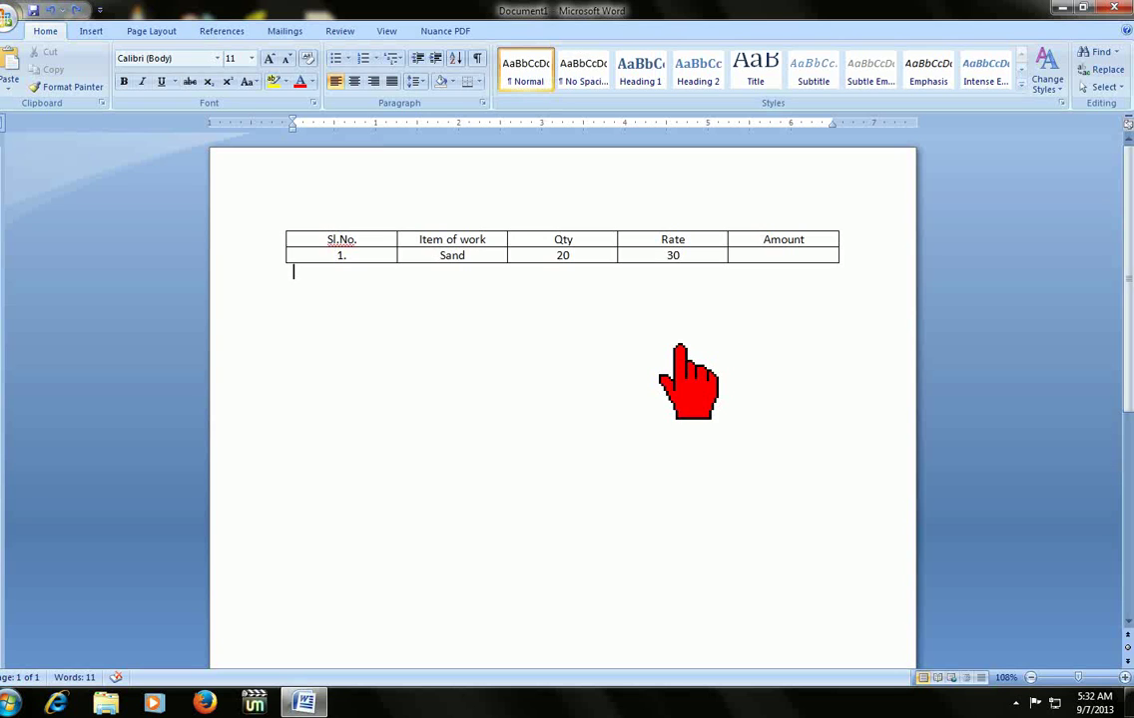
pyautogui.hotkey('alt', 'a')
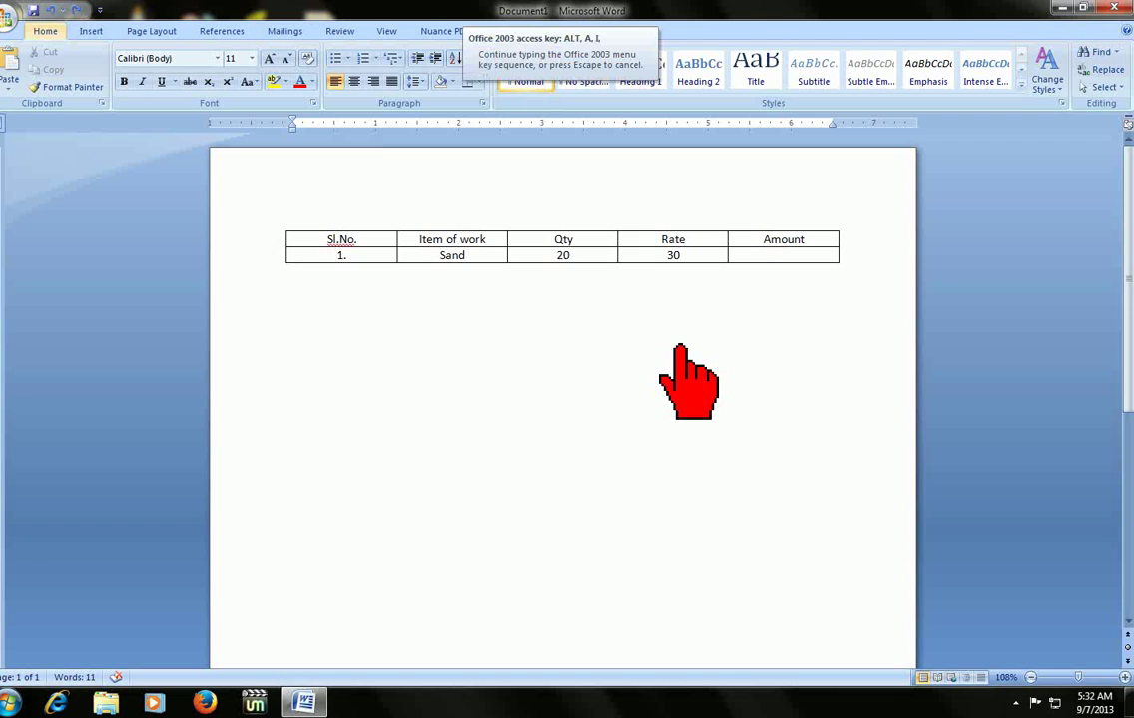
pyautogui.press('b')
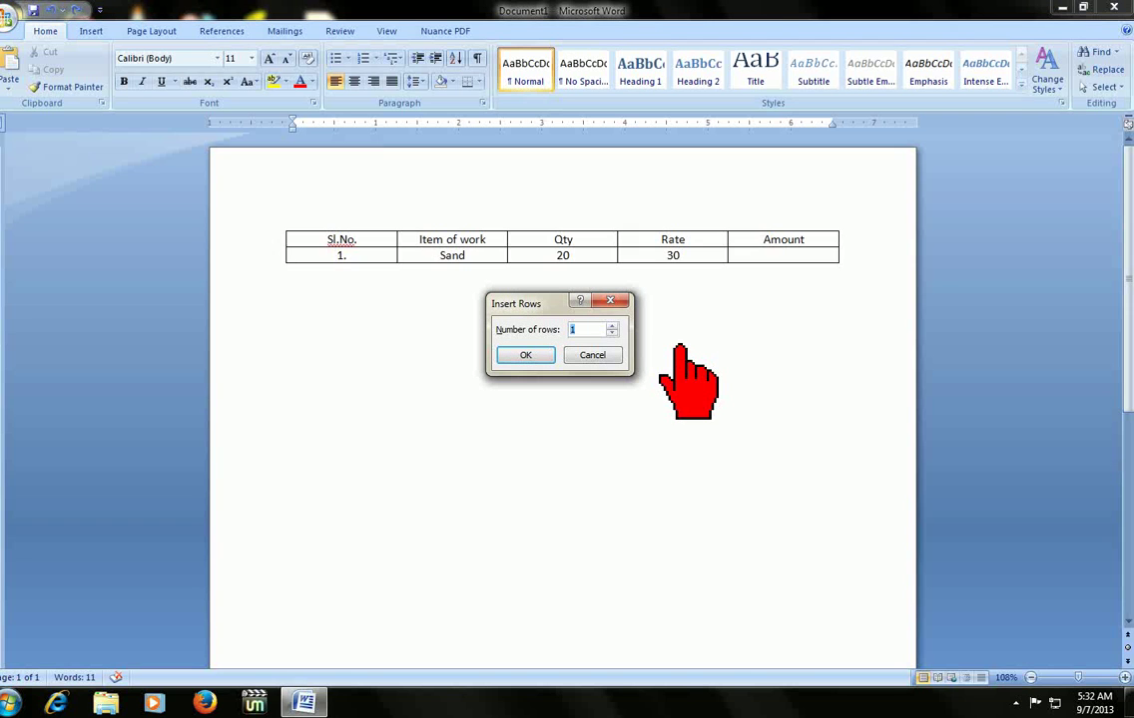
pyautogui.write('30')
pyautogui.press('Return')
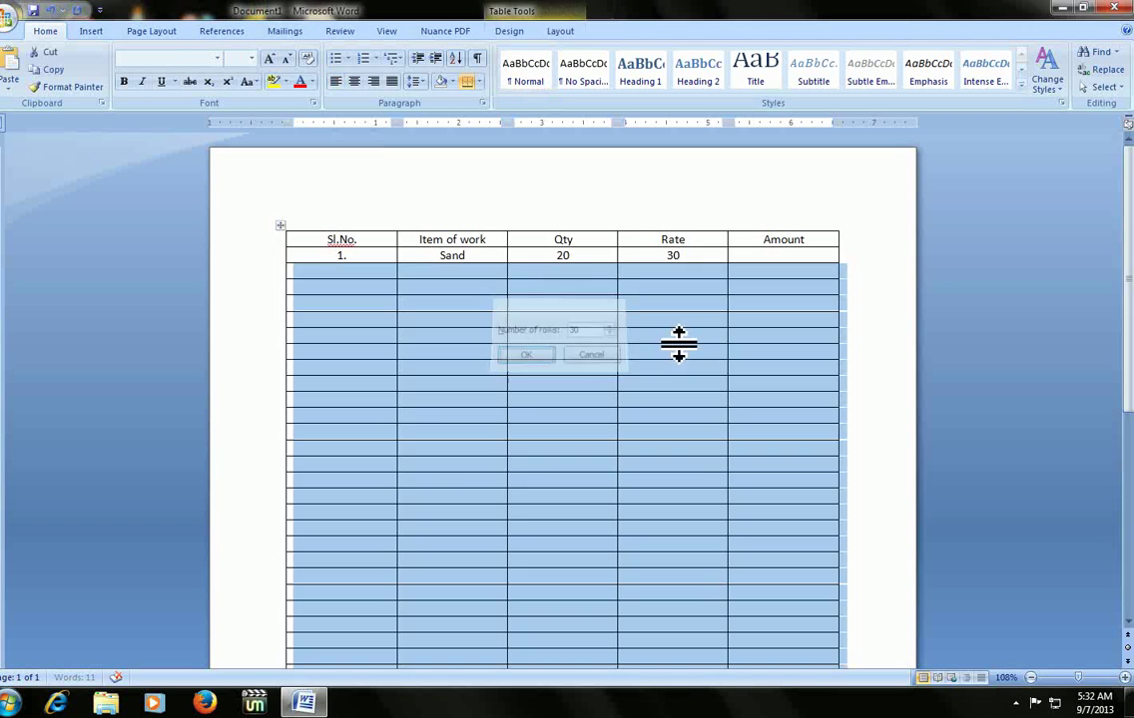
pyautogui.hotkey('ctrl', 'z')
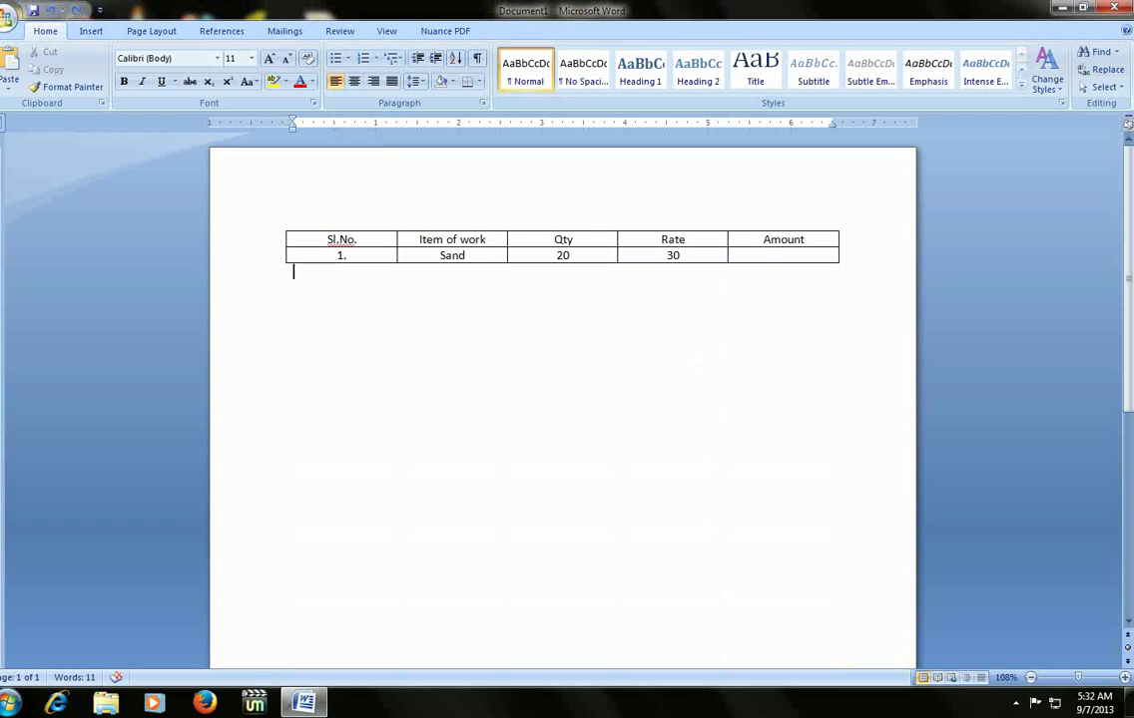
# - Insert 20 rows below the table, then remove them again
pyautogui.press('Return')
pyautogui.press('Return')
pyautogui.press('Return')
pyautogui.hotkey('alt', 'a')
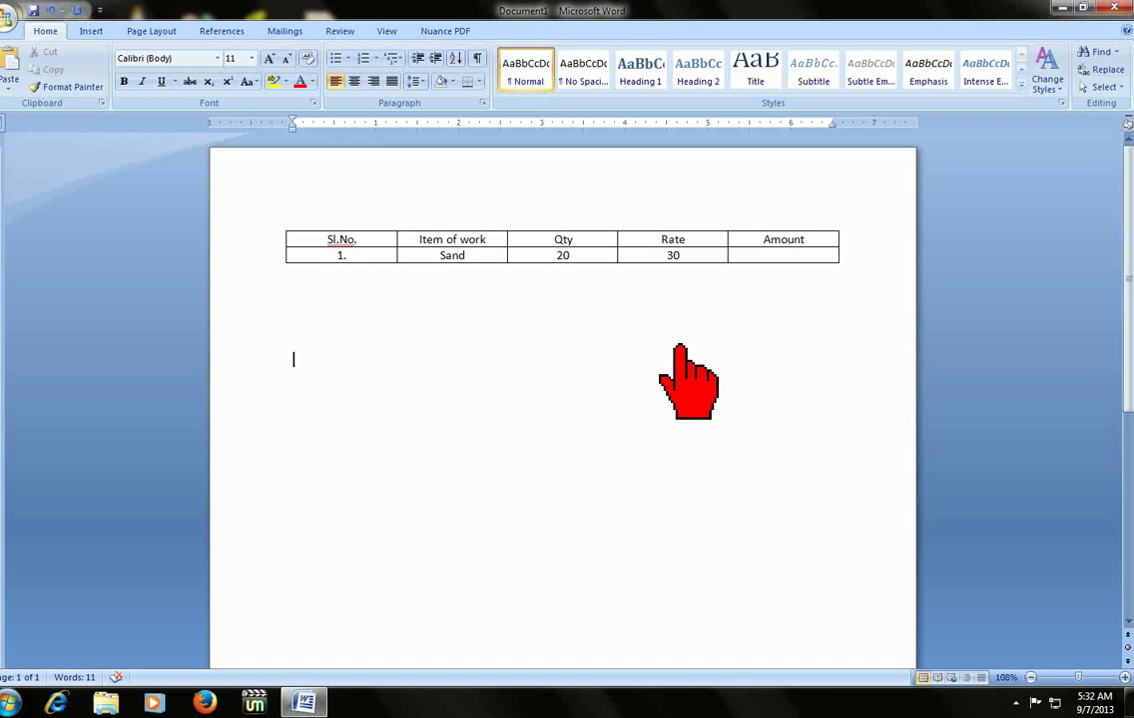
pyautogui.press('Up')
pyautogui.press('Up')
pyautogui.press('Down')
pyautogui.hotkey('alt', 'a')
pyautogui.write('ice 2003 access key: ALT, A, I,')
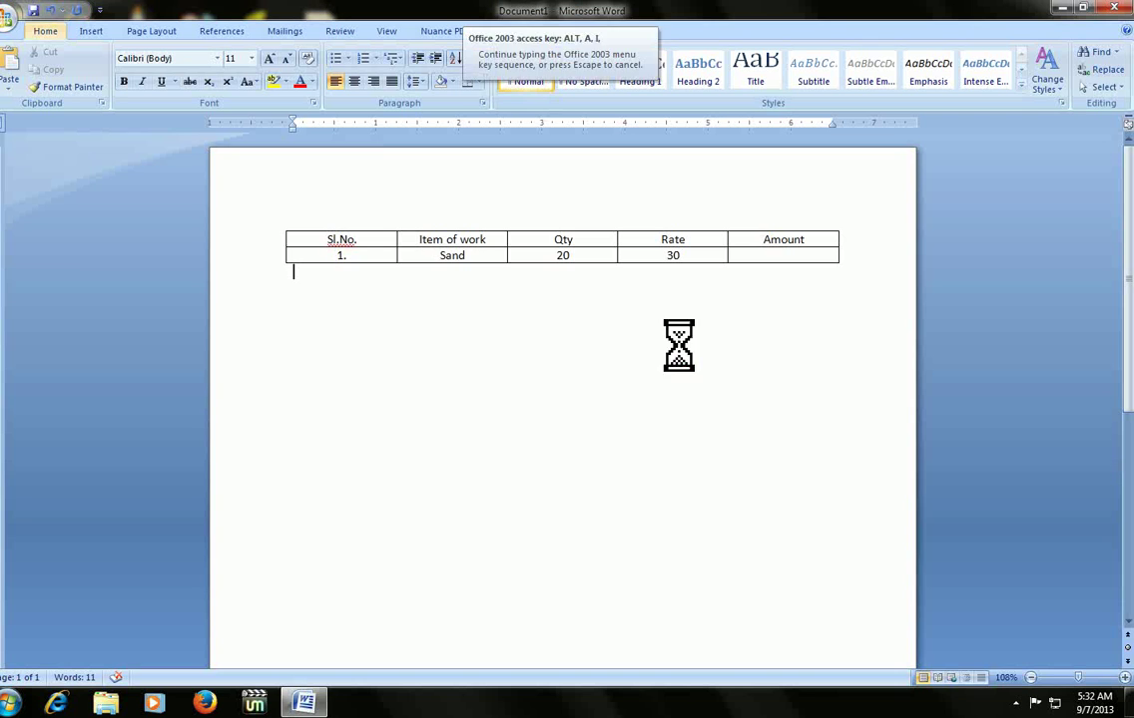
pyautogui.write('b20')
pyautogui.press('Return')
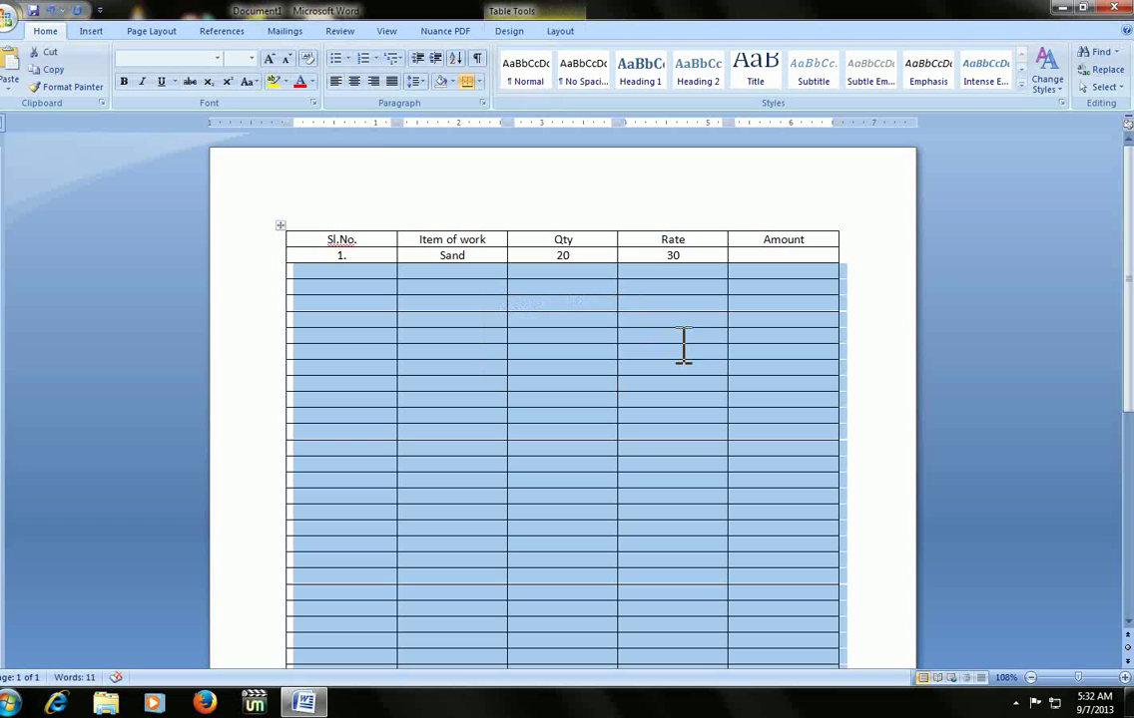
pyautogui.press('BackSpace')
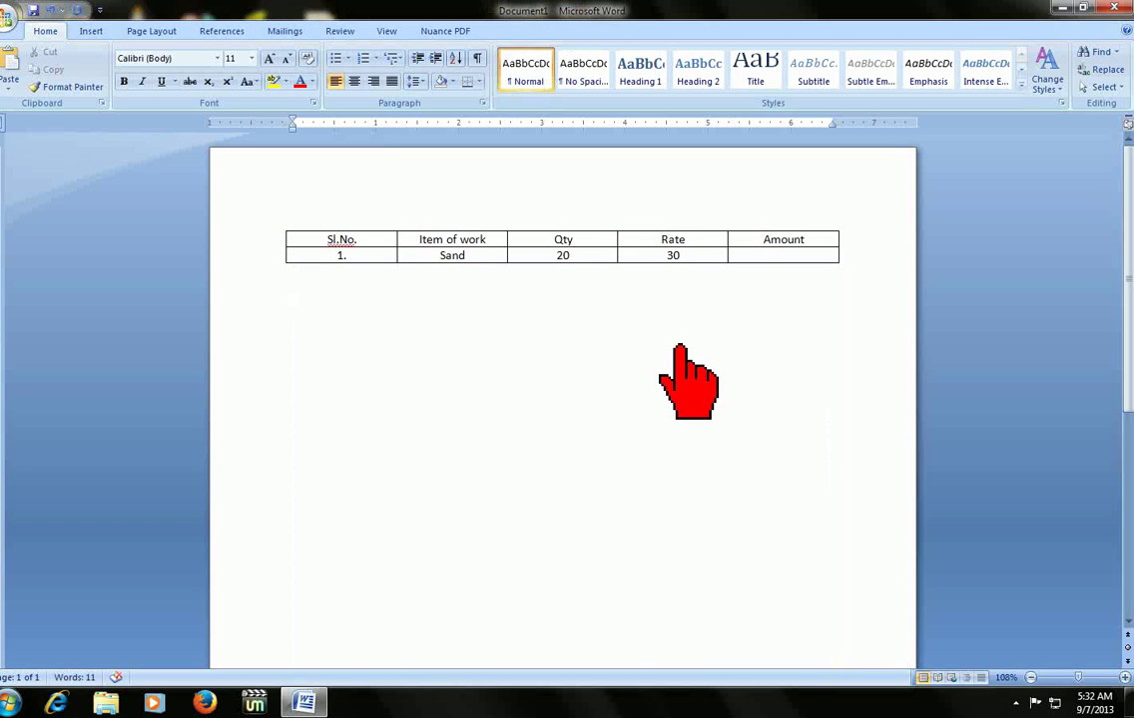
# - Append three empty rows below the Sand row
pyautogui.press('Up')
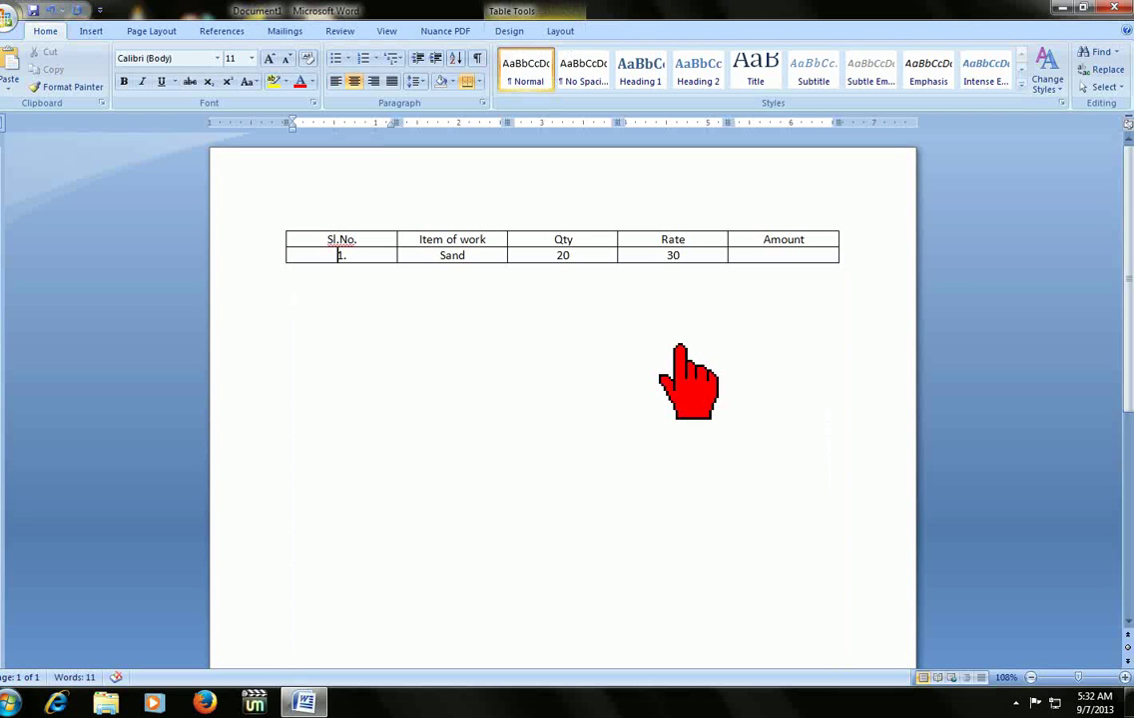
pyautogui.press('Tab')
pyautogui.press('Tab')
pyautogui.press('Tab')
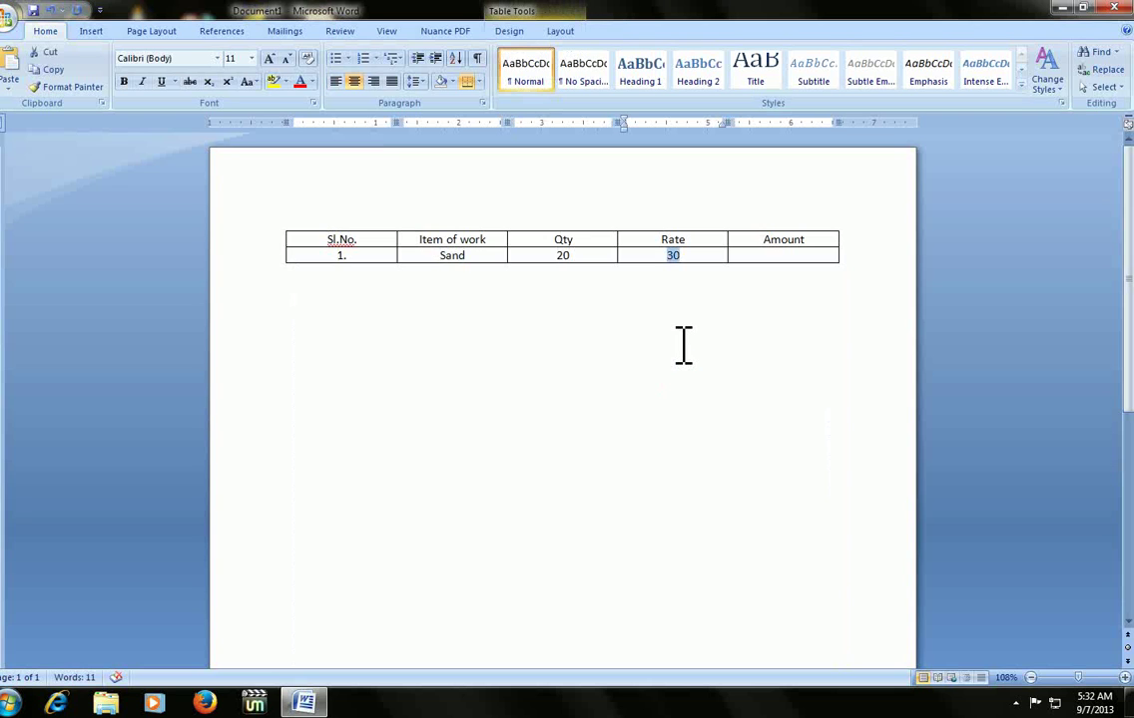
pyautogui.press('Tab')
pyautogui.press('Tab')
pyautogui.press('Tab')
pyautogui.press('Tab')
pyautogui.press('Tab')
pyautogui.press('Tab')
pyautogui.press('Tab')
pyautogui.press('Tab')
pyautogui.press('Tab')
pyautogui.press('Tab')
pyautogui.press('Tab')
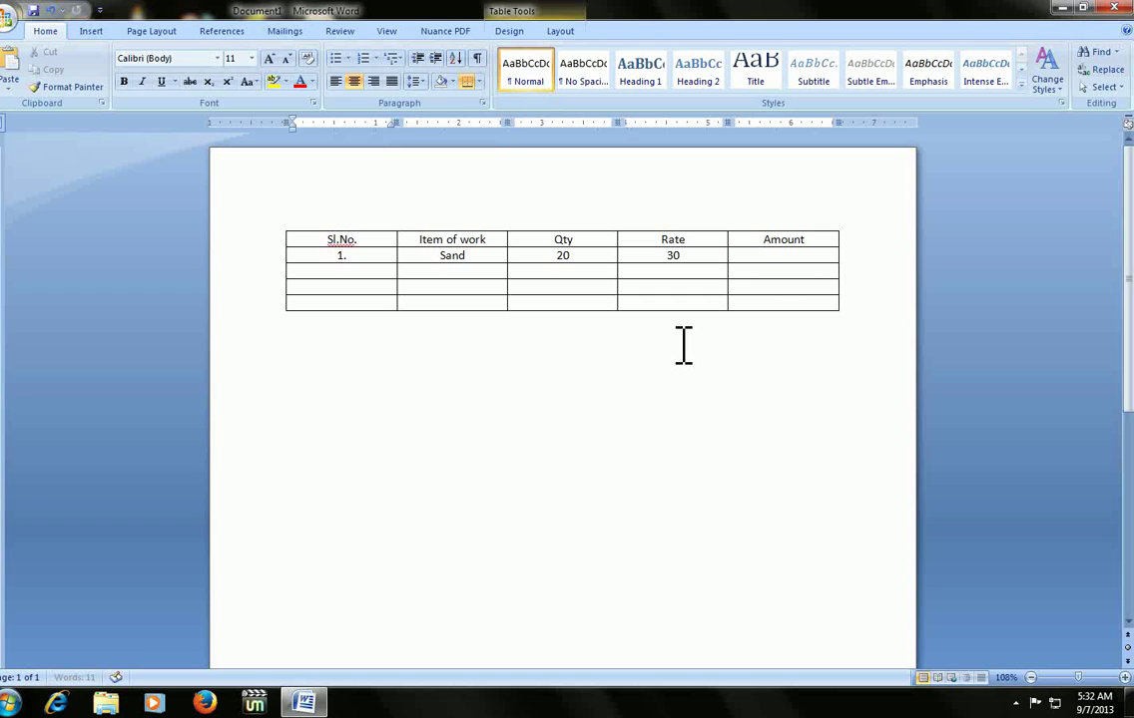
pyautogui.press('Tab')
pyautogui.hotkey('shift', 'Tab')
pyautogui.press('Up')
pyautogui.press('Up')
pyautogui.hotkey('ctrl', 'shift', 'Return')
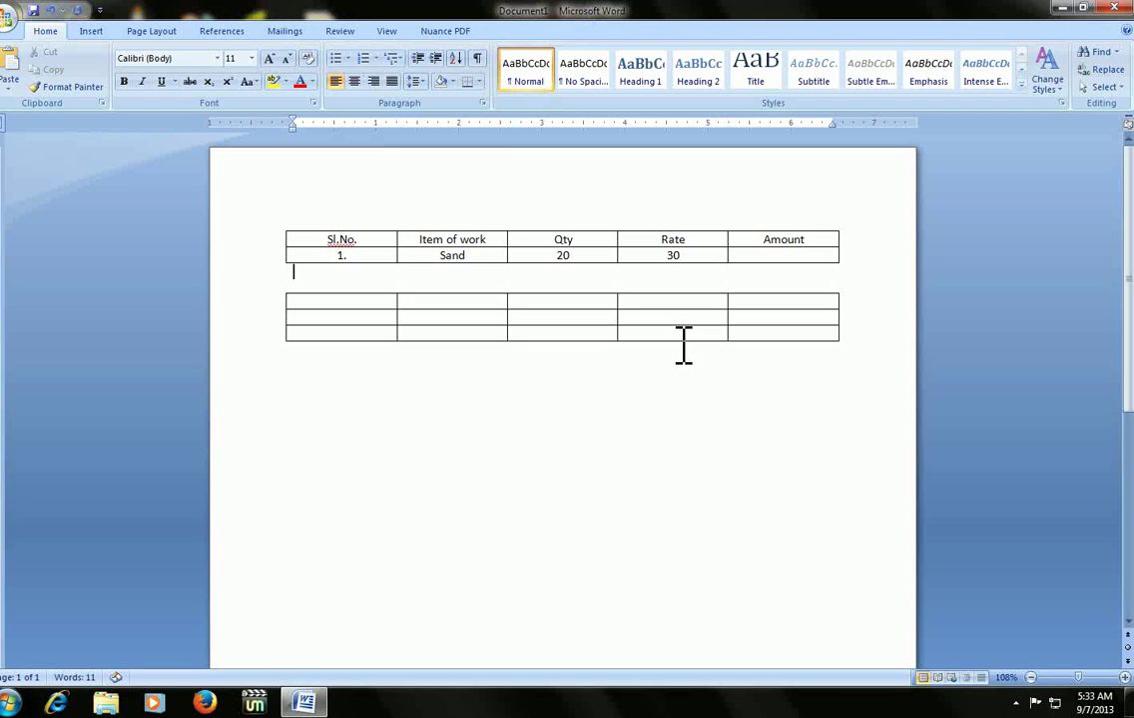
pyautogui.hotkey('ctrl', 'z')
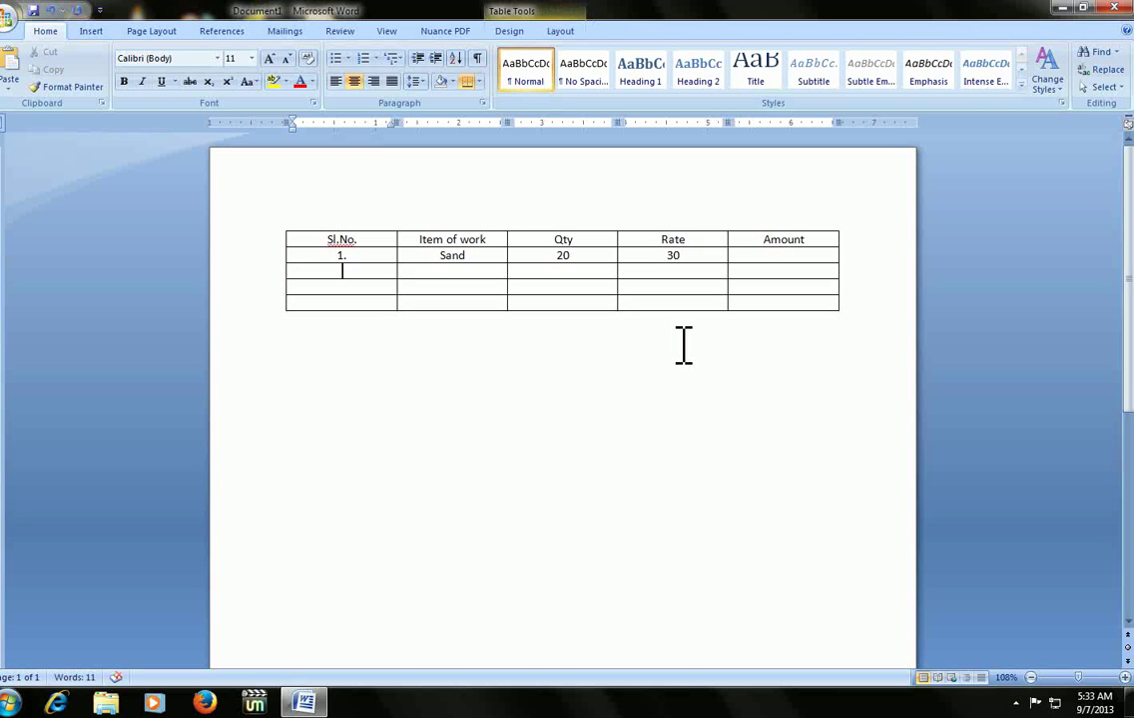
pyautogui.hotkey('ctrl', 'shift', 'Return')
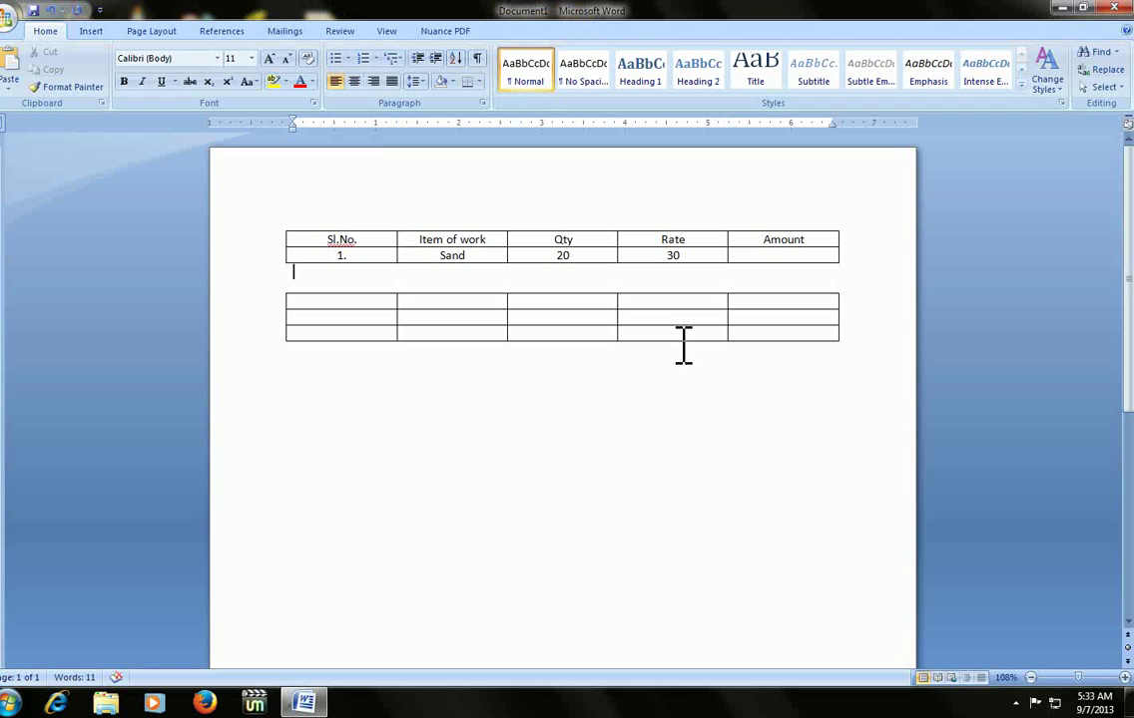
pyautogui.hotkey('ctrl', 'z')
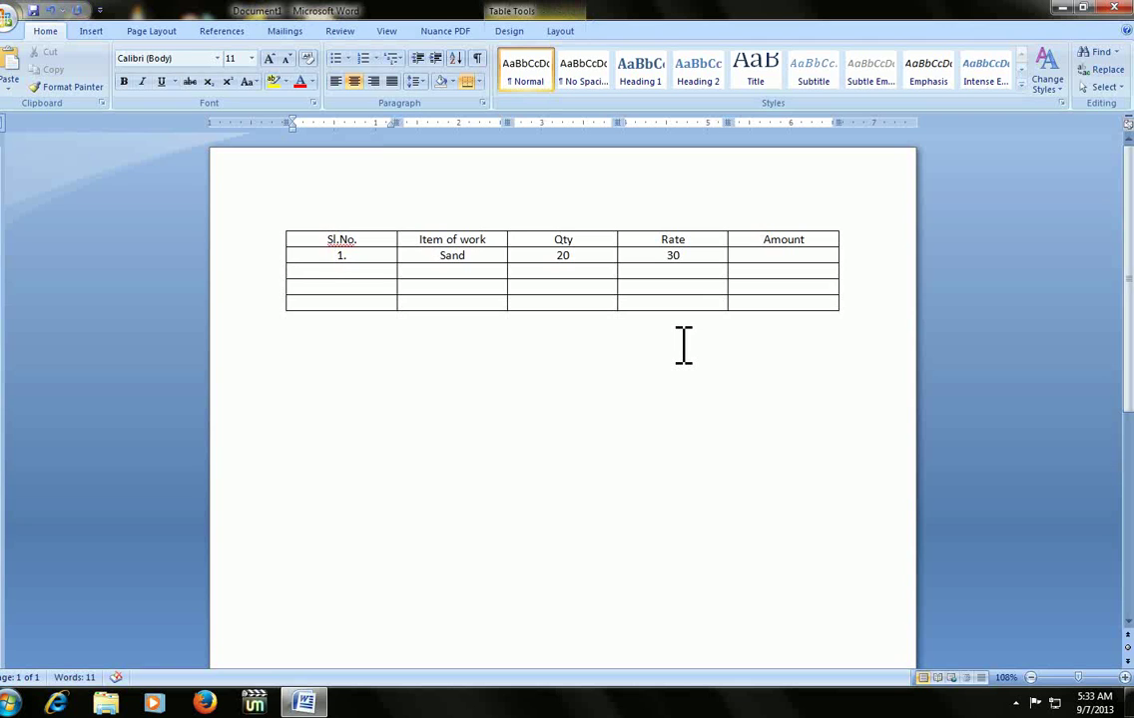
pyautogui.press('Up')
pyautogui.press('Delete')
pyautogui.write('.')
pyautogui.press('Tab')
pyautogui.press('Tab')
pyautogui.press('Tab')
pyautogui.press('Tab')
pyautogui.hotkey('shift', 'Tab')
pyautogui.hotkey('shift', 'Tab')
pyautogui.hotkey('shift', 'Tab')
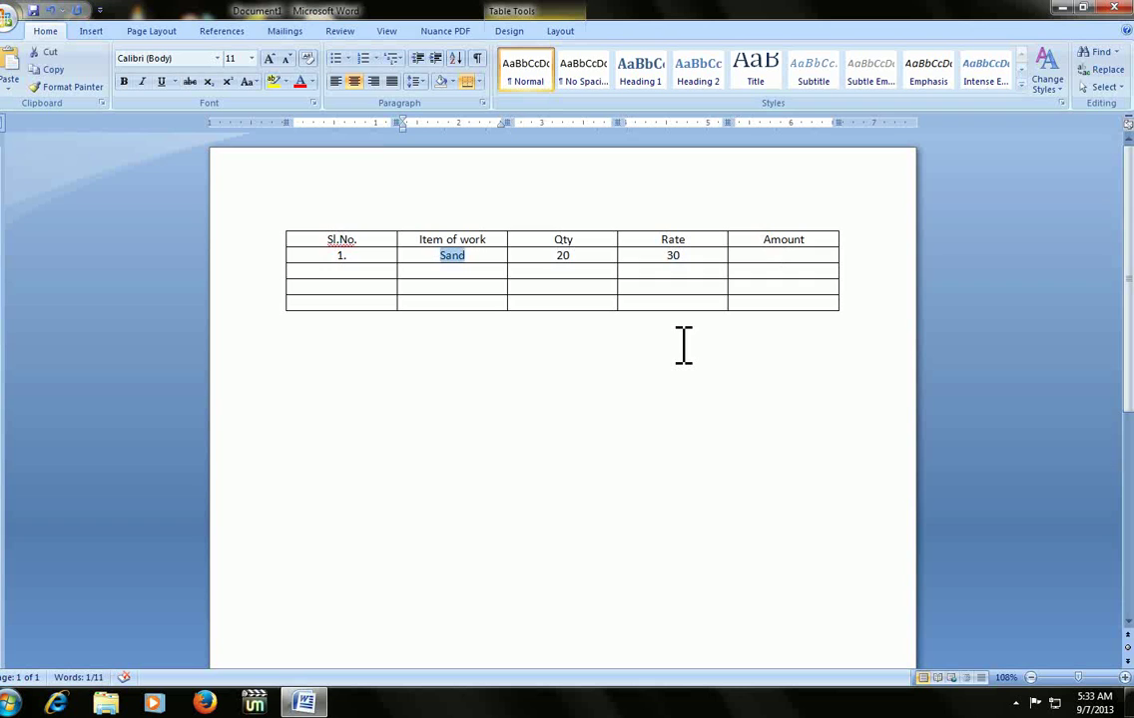
# - Insert a default sum formula in the Sand Amount cell, then delete its 50 result
pyautogui.press('Tab')
pyautogui.moveTo(564, 272)
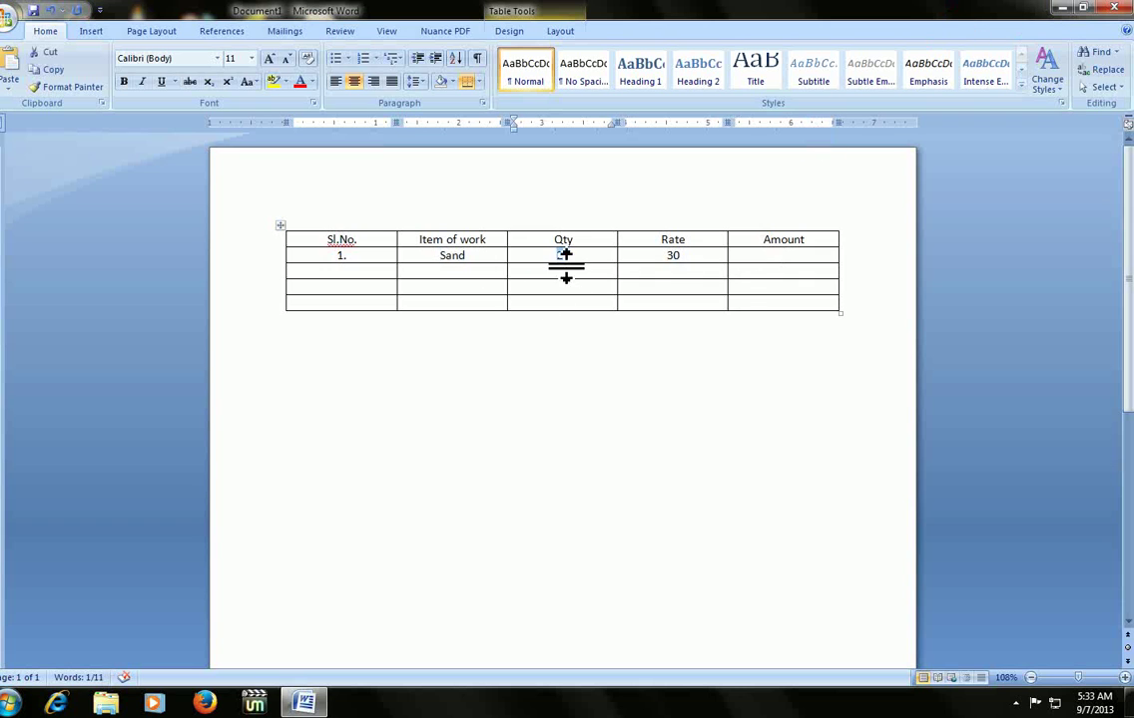
pyautogui.click(676, 256)
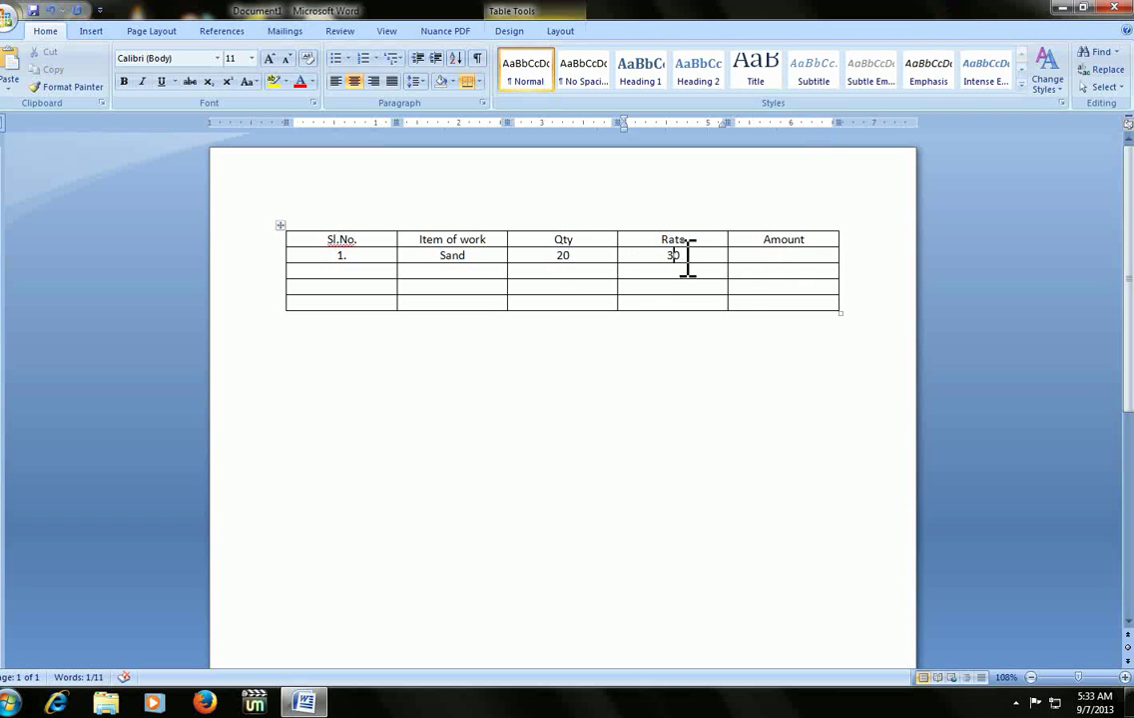
pyautogui.click(741, 260)
pyautogui.hotkey('alt', 'a')
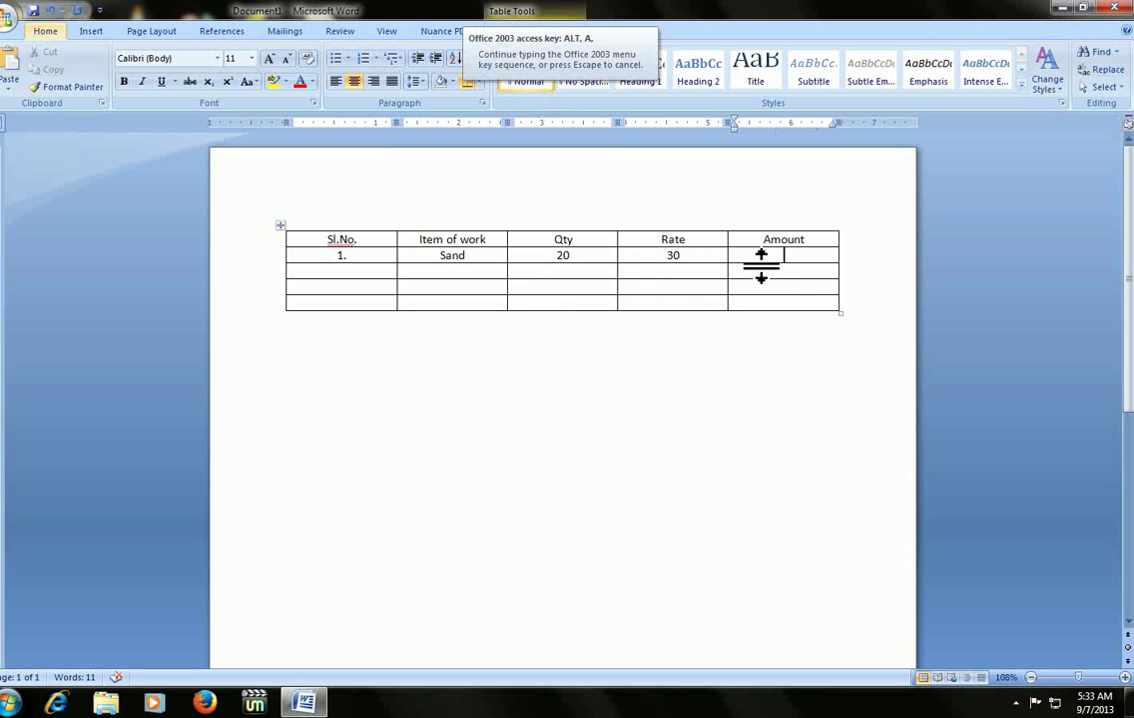
pyautogui.press('o')
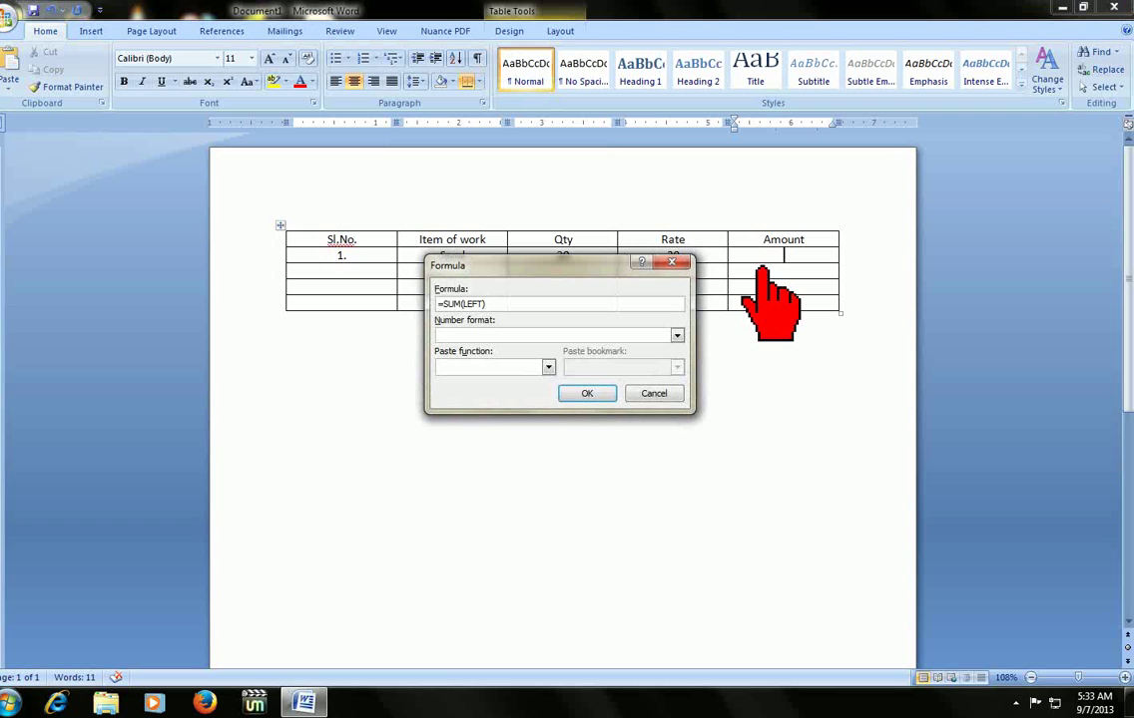
pyautogui.press('Return')
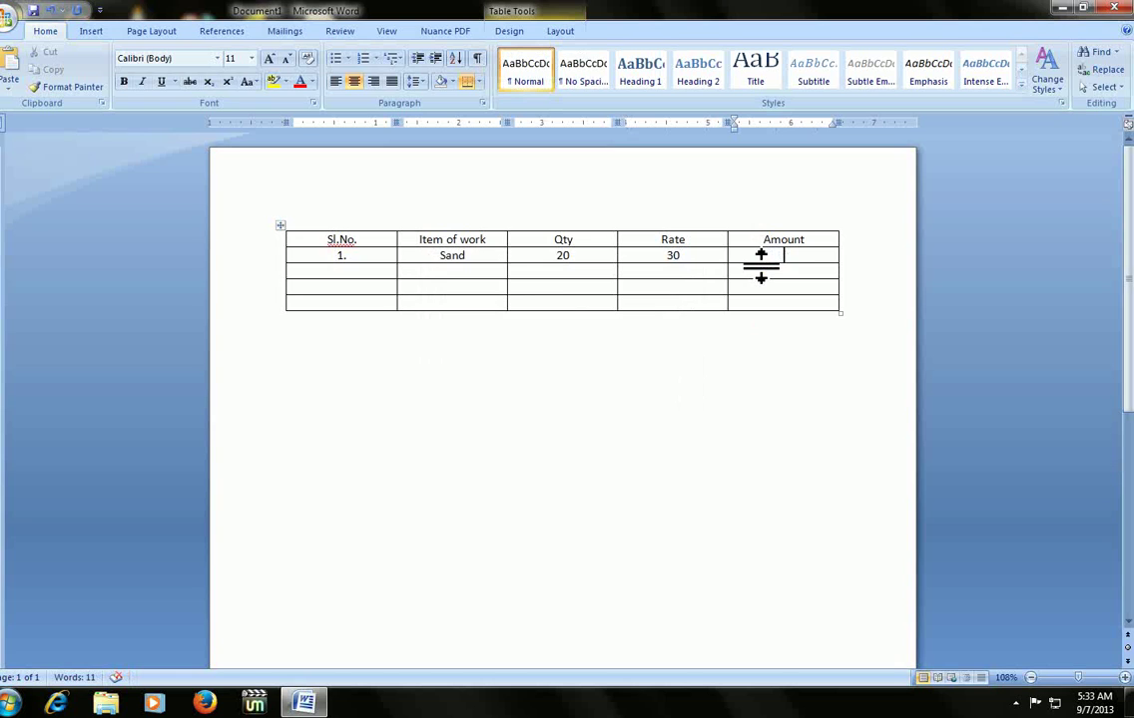
pyautogui.press('alt')
pyautogui.press('a')
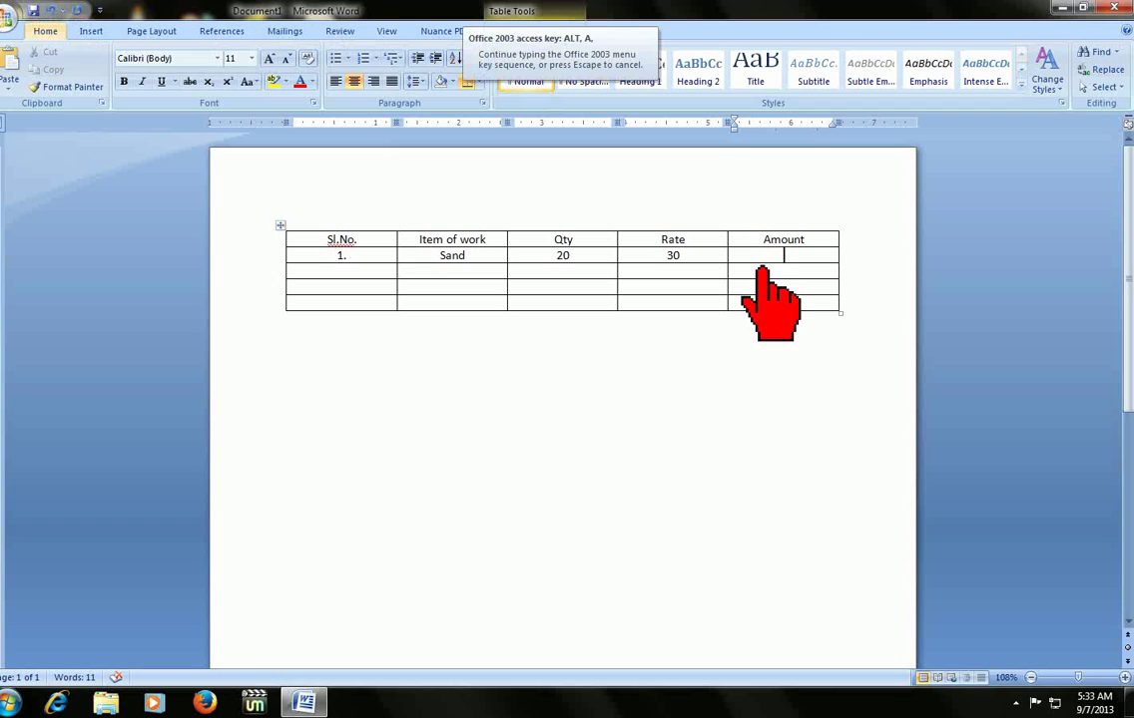
pyautogui.press('o')
pyautogui.press('Return')
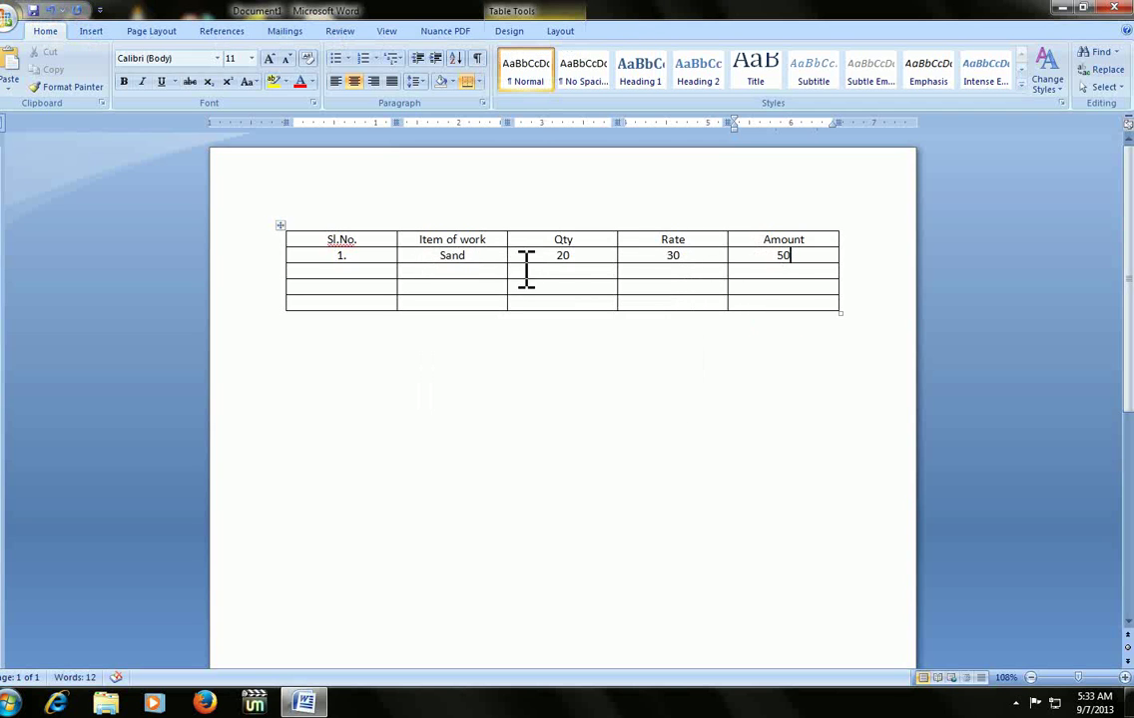
pyautogui.press('BackSpace')
pyautogui.press('BackSpace')
# - Insert a =PRODUCT(LEFT) formula so the Sand Amount shows 600
pyautogui.hotkey('alt', 'a')
pyautogui.press('o')
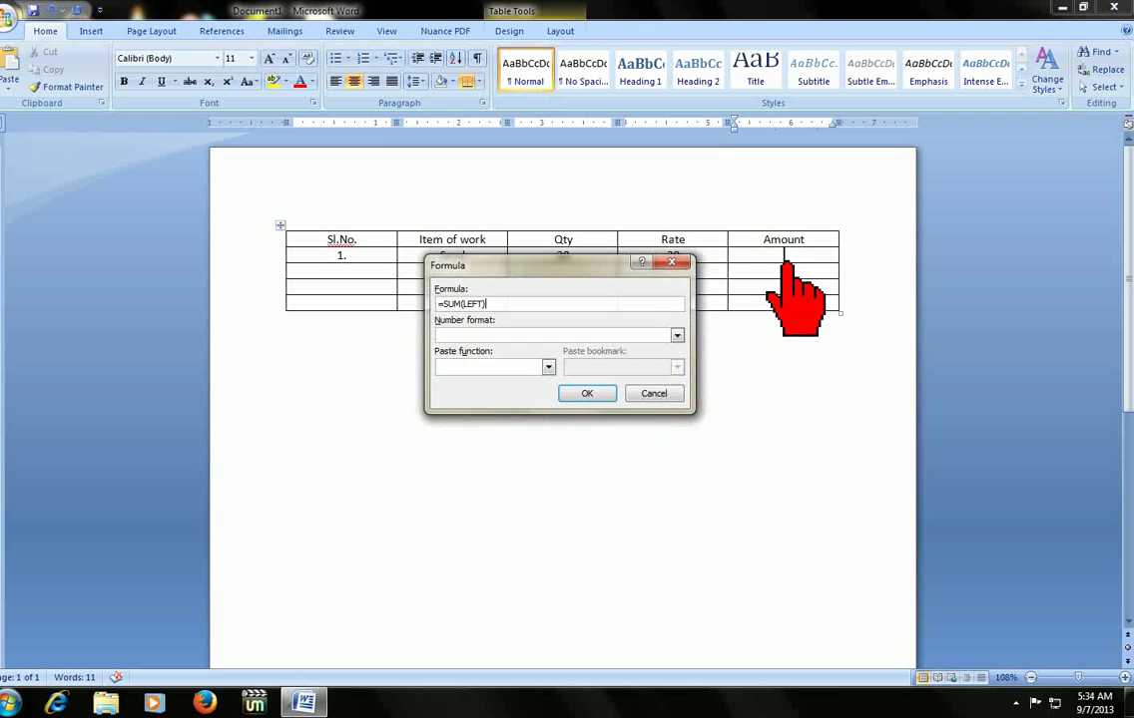
pyautogui.hotkey('shift', 'Right')
pyautogui.hotkey('shift', 'Right')
pyautogui.hotkey('shift', 'Right')
pyautogui.press('BackSpace')
pyautogui.write('product')
pyautogui.press('Right')
pyautogui.hotkey('shift', 'Right')
pyautogui.hotkey('shift', 'Right')
pyautogui.hotkey('shift', 'Right')
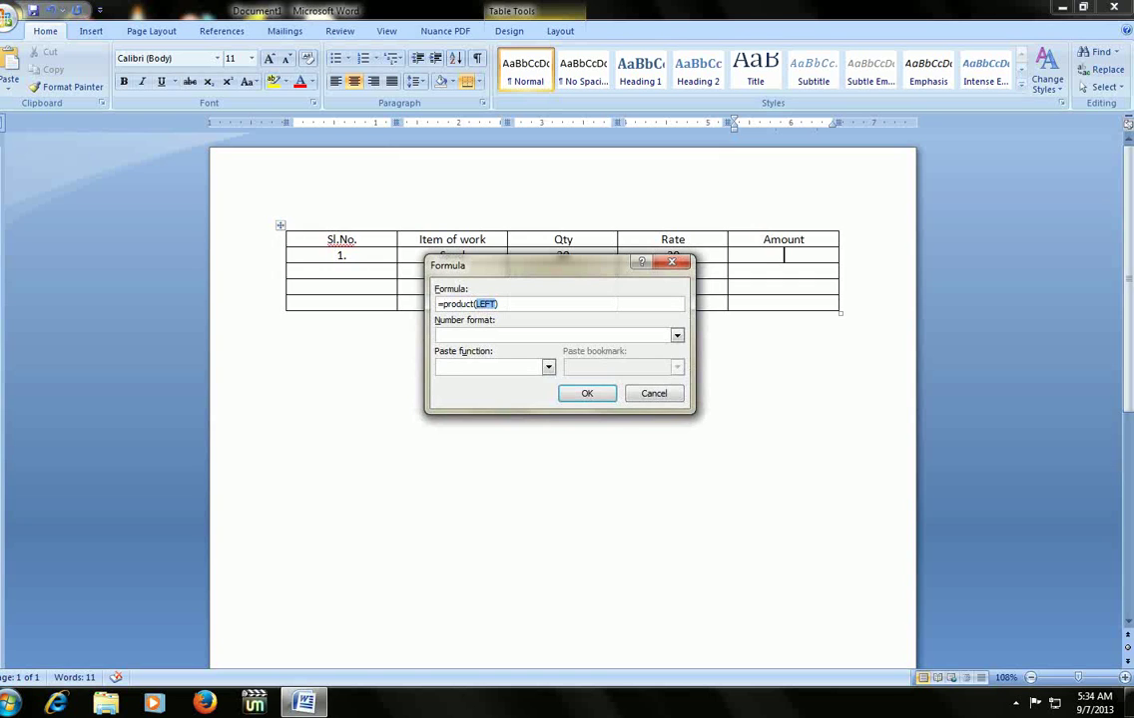
pyautogui.press('Return')
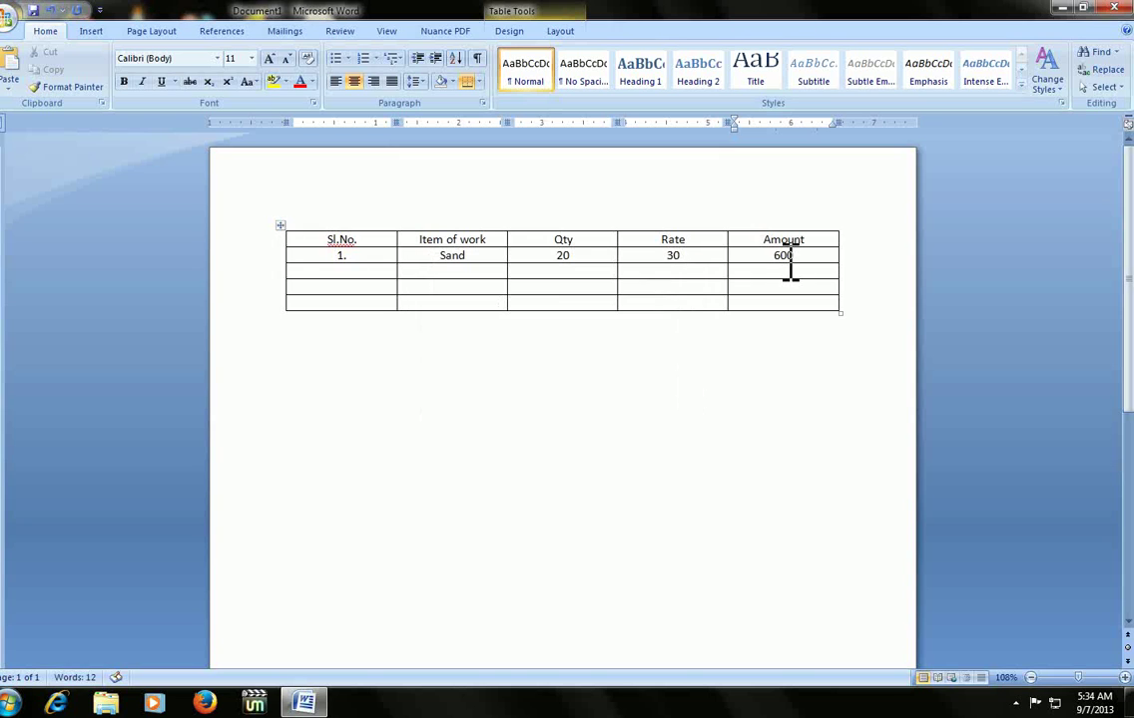
pyautogui.doubleClick(783, 255)
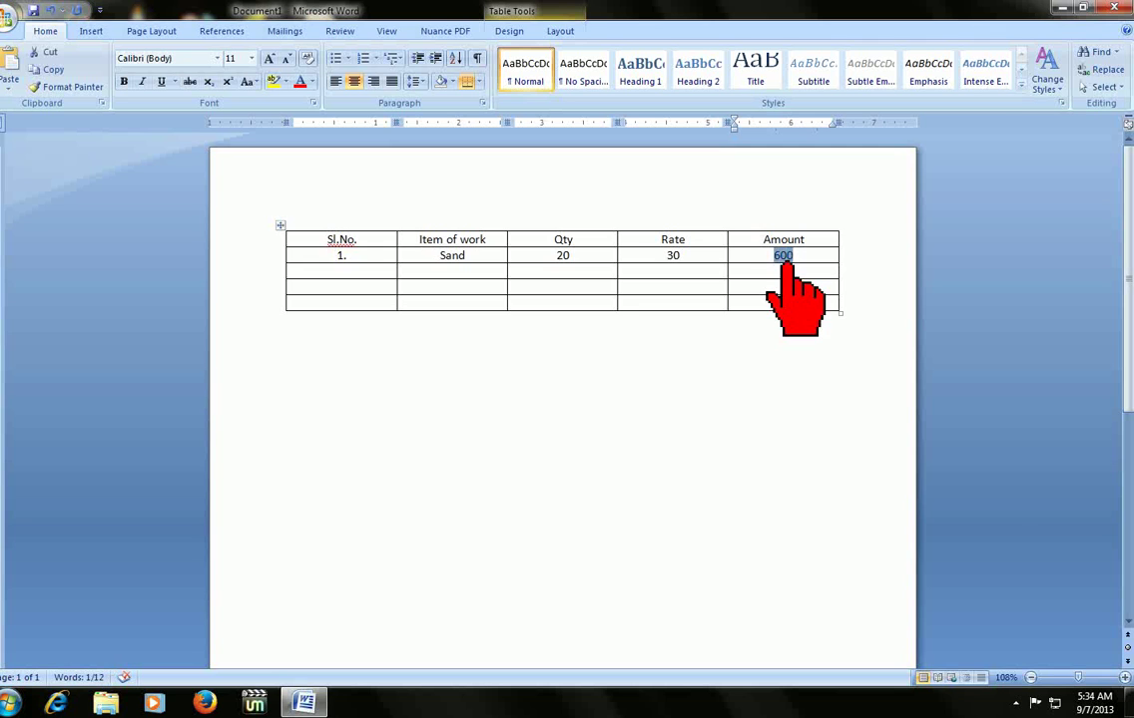
# - Fill row 2 with 2., Metal, 20 and 30
pyautogui.scroll(3, 732, 242)
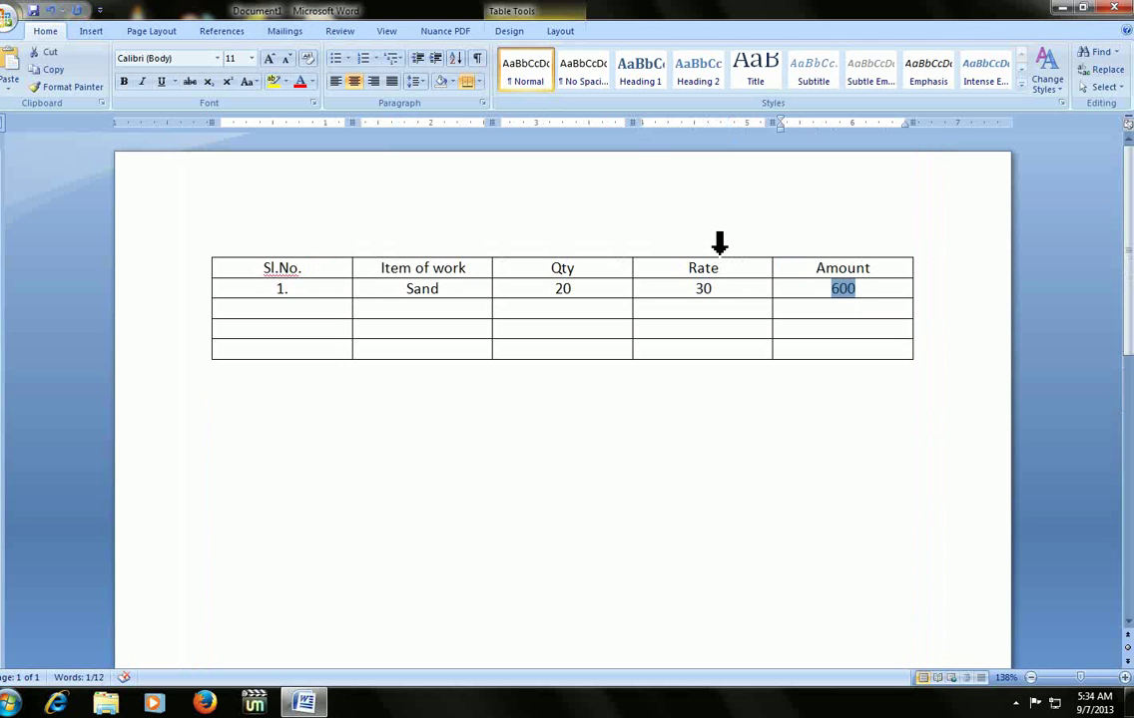
pyautogui.press('Delete')
pyautogui.hotkey('ctrl', 'z')
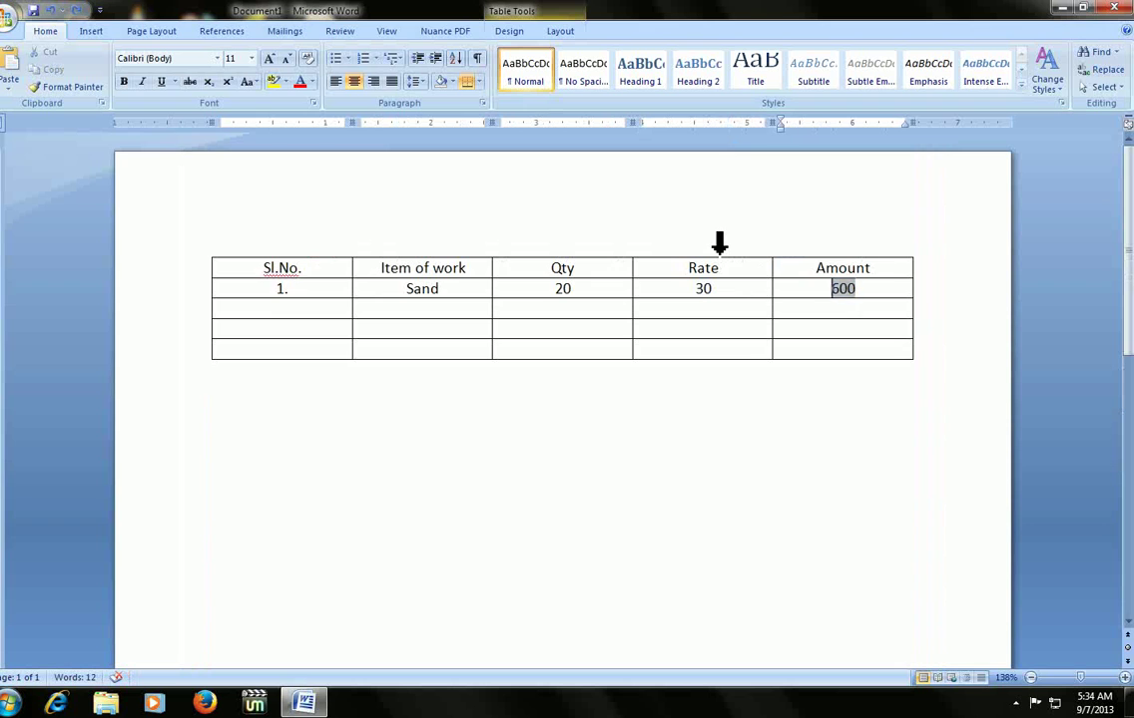
pyautogui.press('Tab')
pyautogui.press('Tab')
pyautogui.hotkey('shift', 'Tab')
pyautogui.write('2.')
pyautogui.press('Tab')
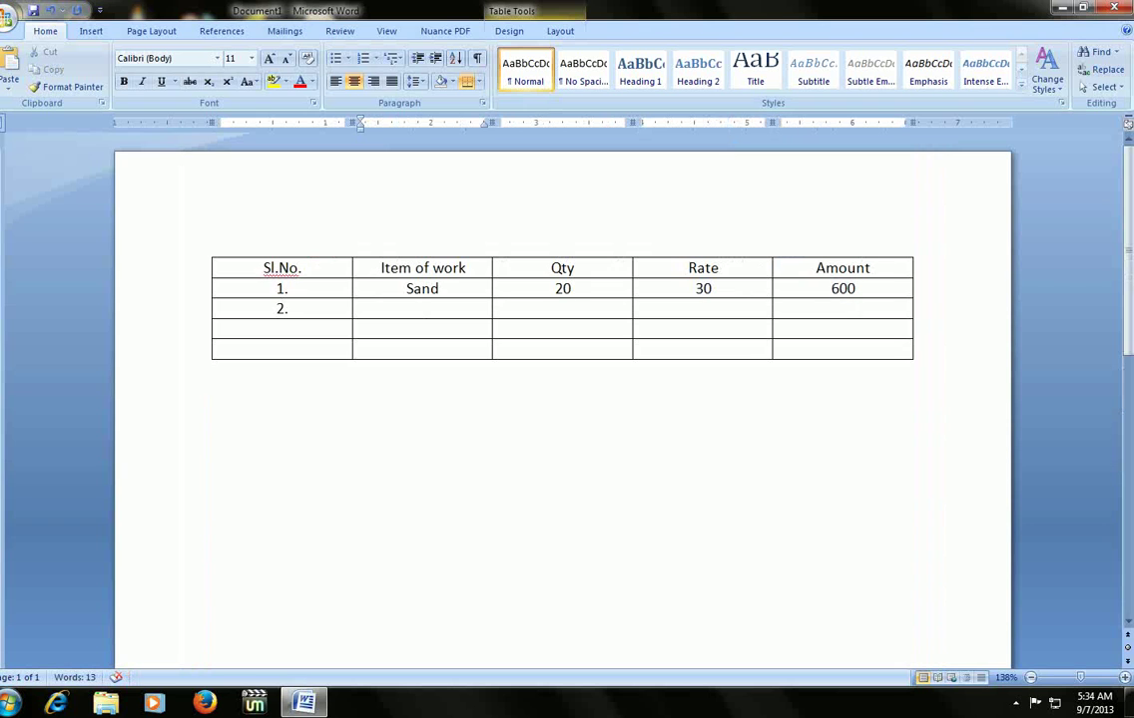
pyautogui.write('Murrum')
pyautogui.hotkey('shift', 'Home')
pyautogui.write('Meta')
pyautogui.write('l')
pyautogui.press('Tab')
pyautogui.write('20')
pyautogui.press('Tab')
pyautogui.write('30')
pyautogui.press('Tab')
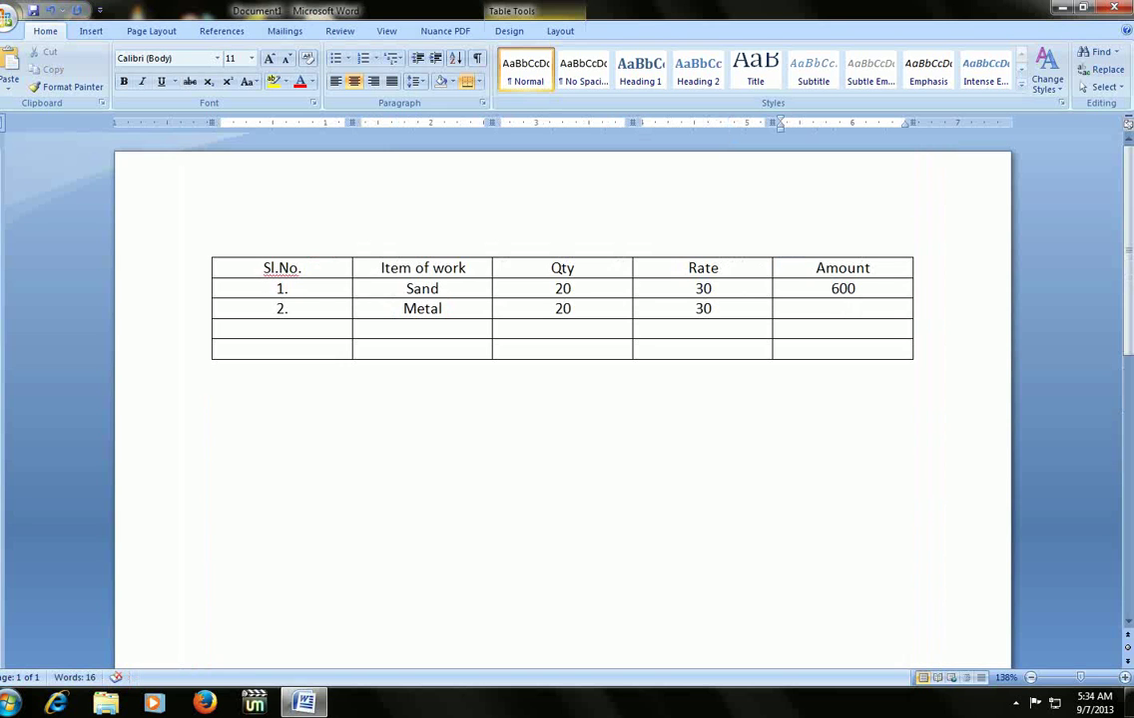
# - Give the Metal Amount cell a =PRODUCT(LEFT) formula showing 600
pyautogui.press('alt')
pyautogui.press('a')
pyautogui.press('o')
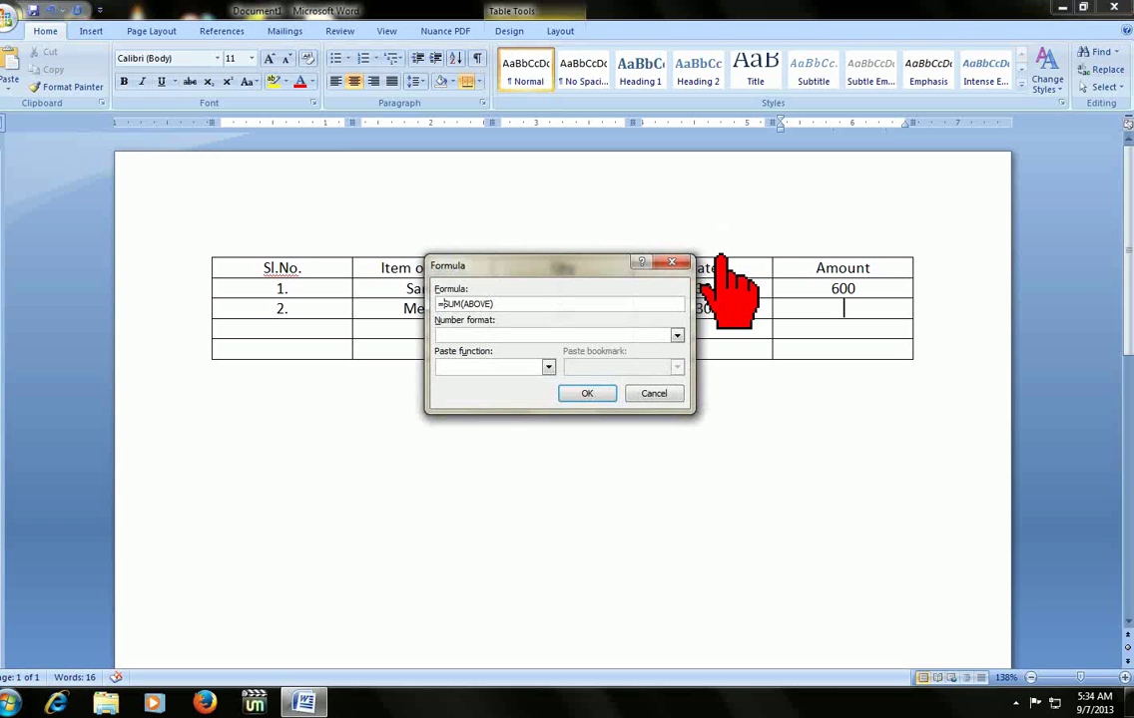
pyautogui.hotkey('ctrl', 'shift', 'Right')
pyautogui.write('product')
pyautogui.hotkey('shift', 'End')
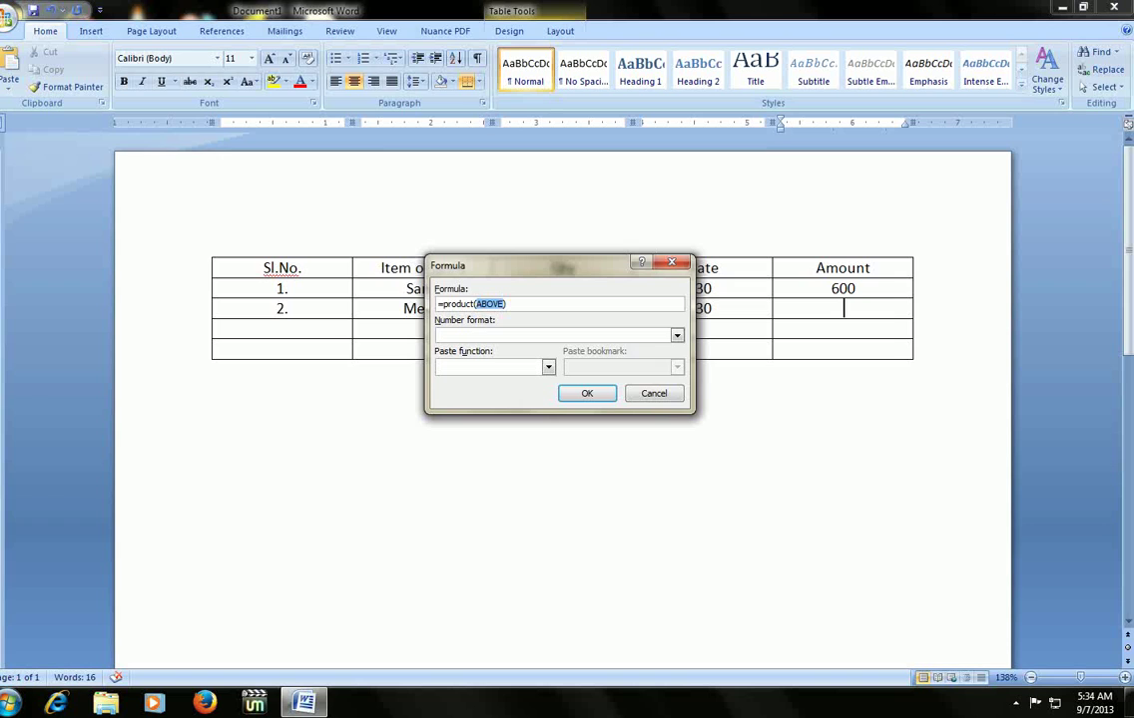
pyautogui.write('left')
pyautogui.press('Return')
pyautogui.press('Down')
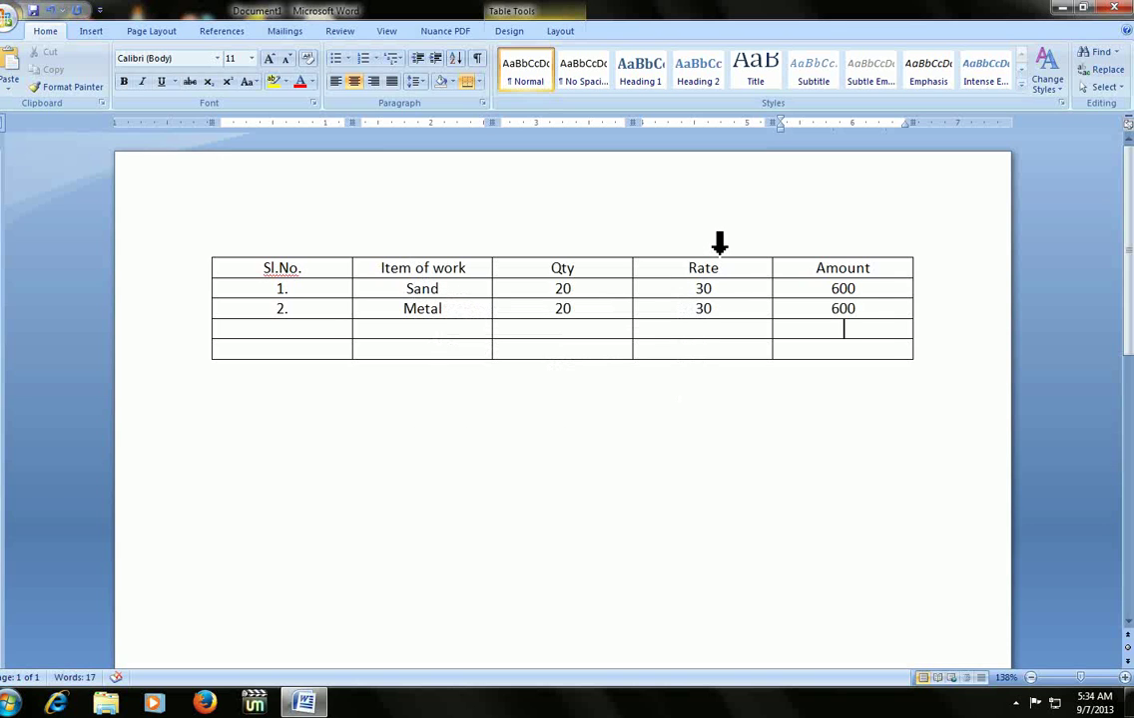
pyautogui.press('Up')
pyautogui.press('Up')
pyautogui.hotkey('shift', 'Down')
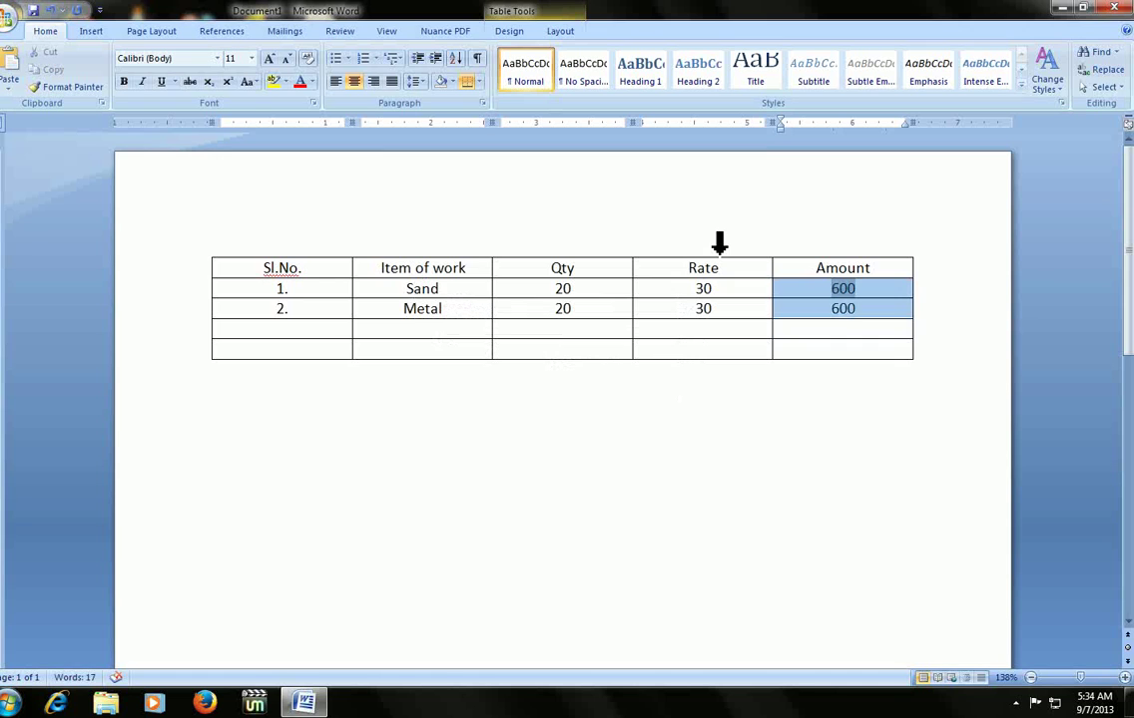
# - Insert a SUM total of 1200 below the Amounts, then delete it
pyautogui.hotkey('shift', 'Down')
pyautogui.hotkey('shift', 'Down')
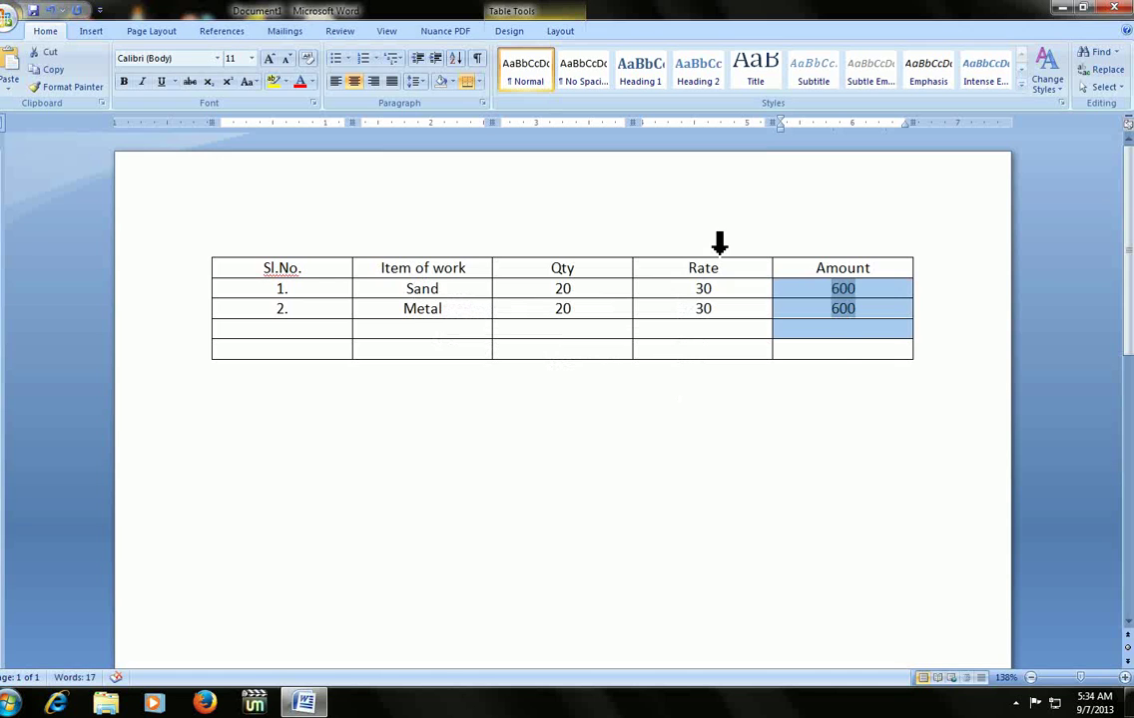
pyautogui.press('Down')
pyautogui.press('Up')
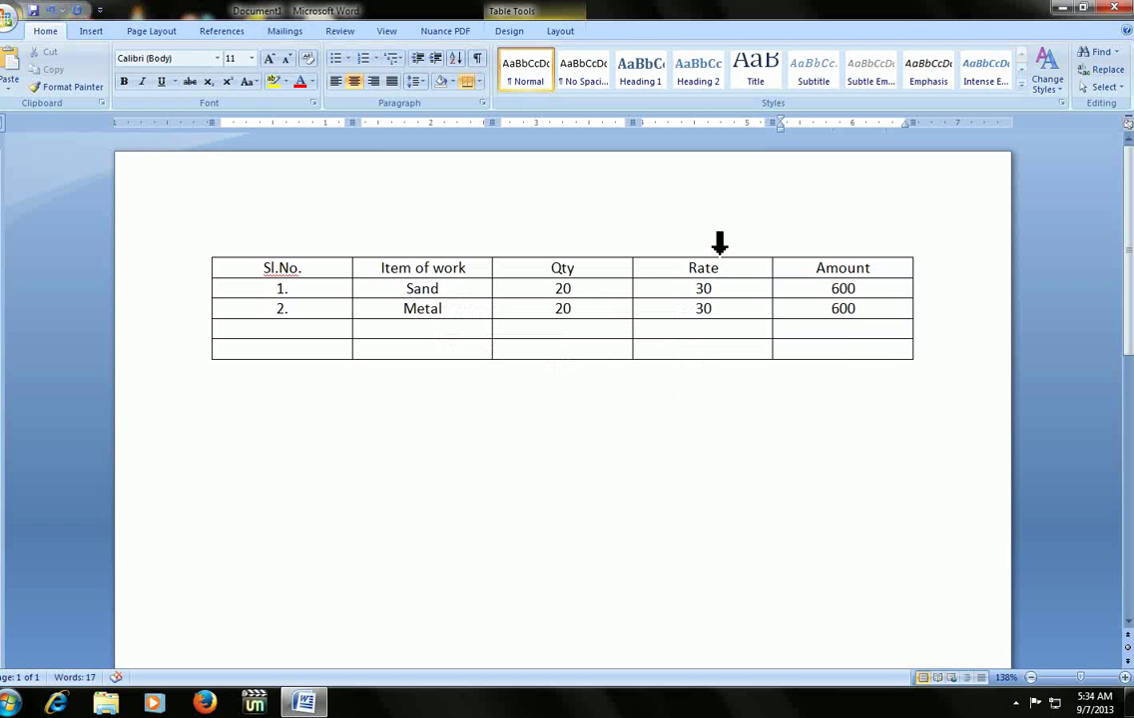
pyautogui.press('alt')
pyautogui.press('a')
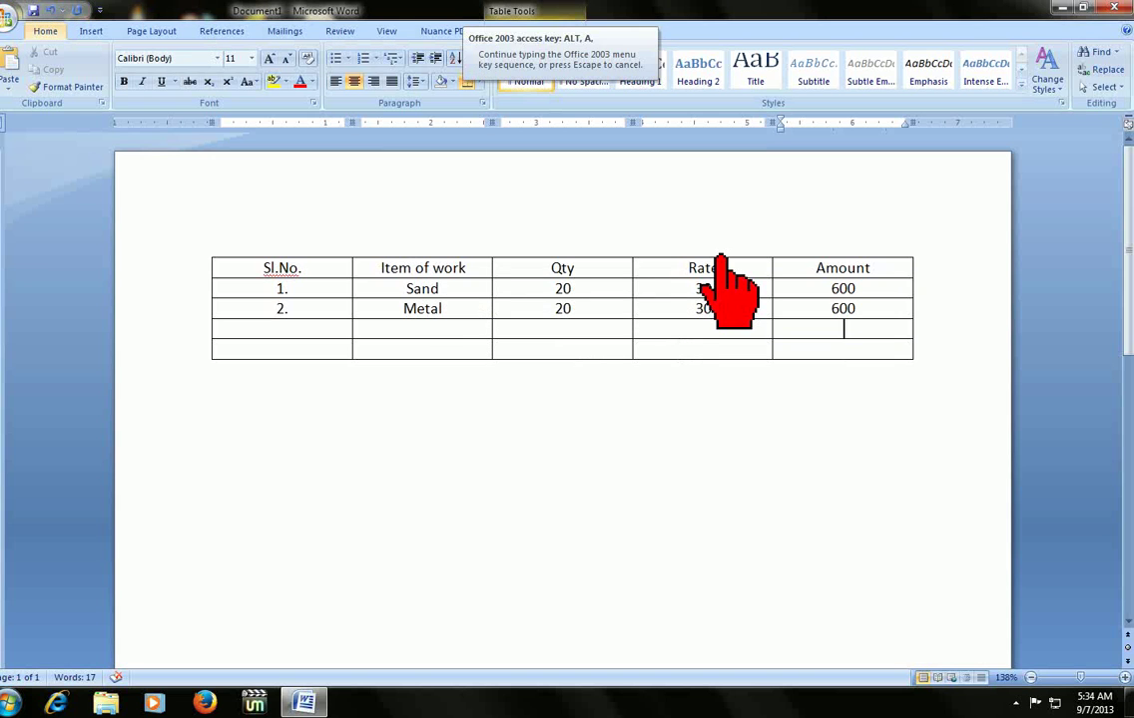
pyautogui.press('o')
pyautogui.press('Return')
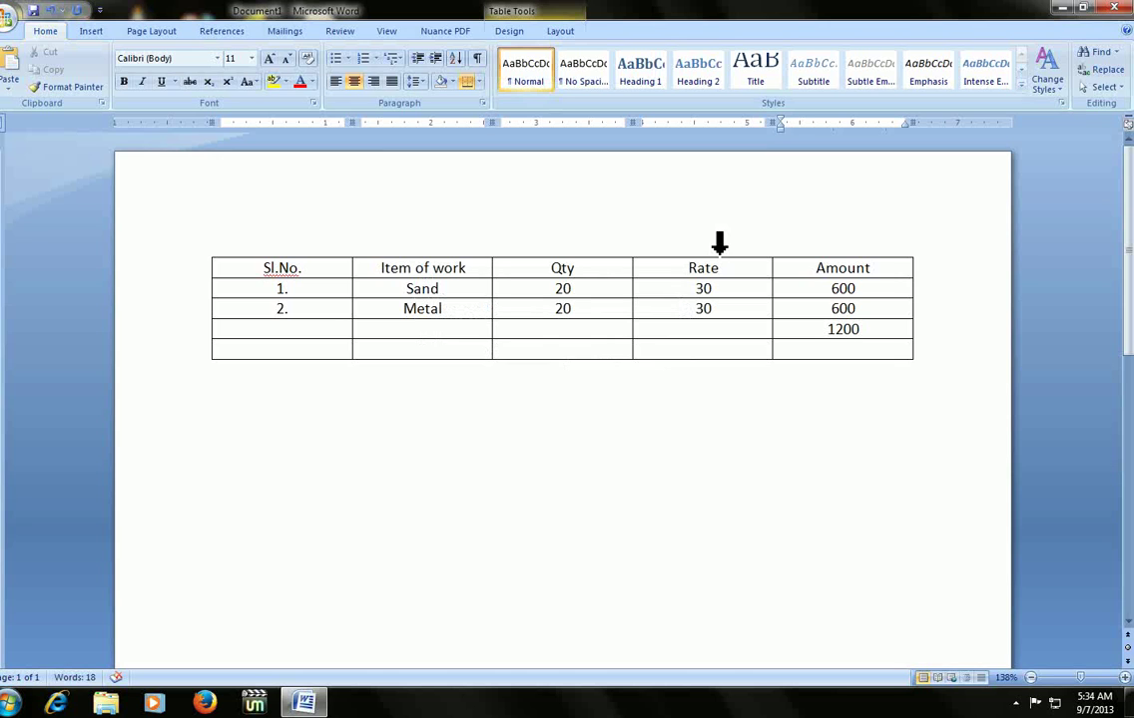
pyautogui.press('BackSpace')
pyautogui.press('BackSpace')
# - Delete the empty third data row from the table
pyautogui.press('Left')
pyautogui.press('Left')
pyautogui.press('Left')
pyautogui.hotkey('shift', 'End')
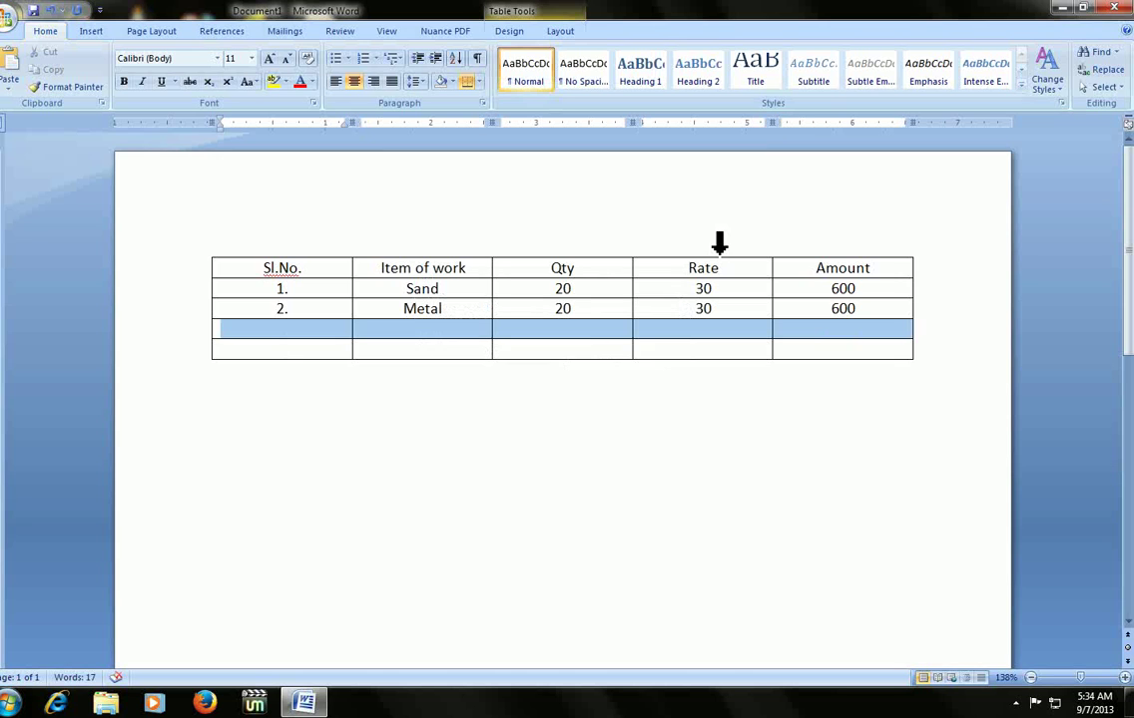
pyautogui.press('BackSpace')
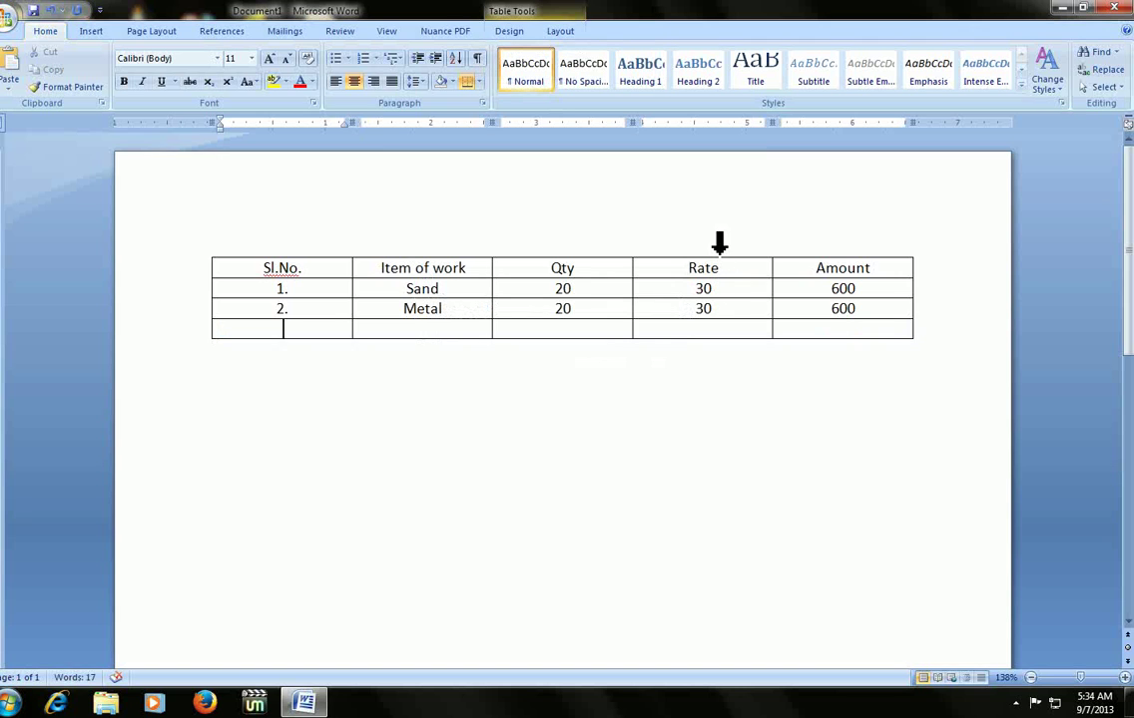
pyautogui.press('Up')
# - Narrow the Sl.No., Item of work, Qty, Rate and Amount columns by dragging their borders left
pyautogui.moveTo(299, 299)
pyautogui.moveTo(353, 268); pyautogui.dragTo(299, 270)
pyautogui.moveTo(489, 272); pyautogui.dragTo(424, 269)
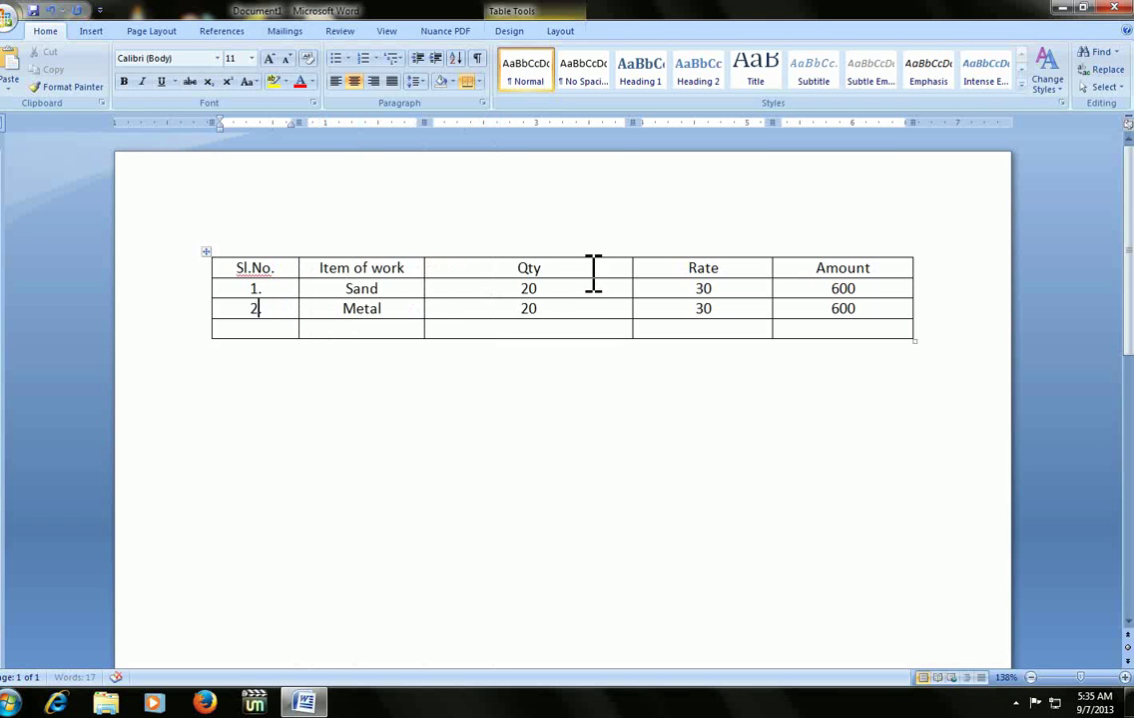
pyautogui.moveTo(632, 265); pyautogui.dragTo(523, 268)
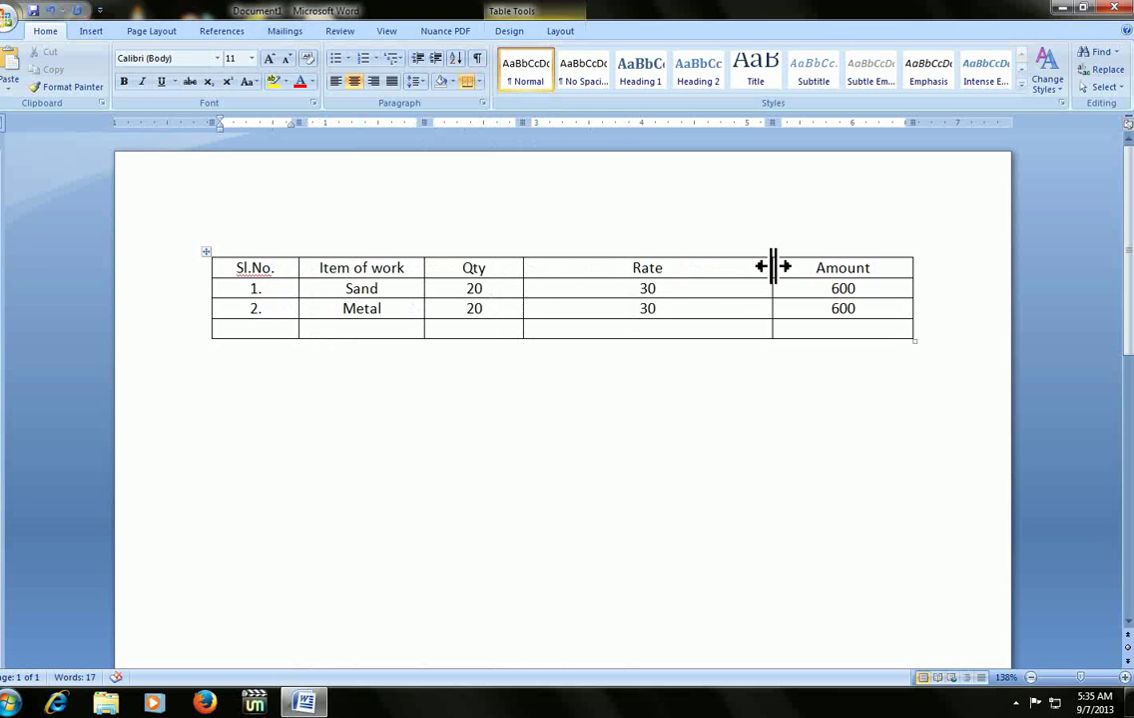
pyautogui.moveTo(773, 266); pyautogui.dragTo(614, 268)
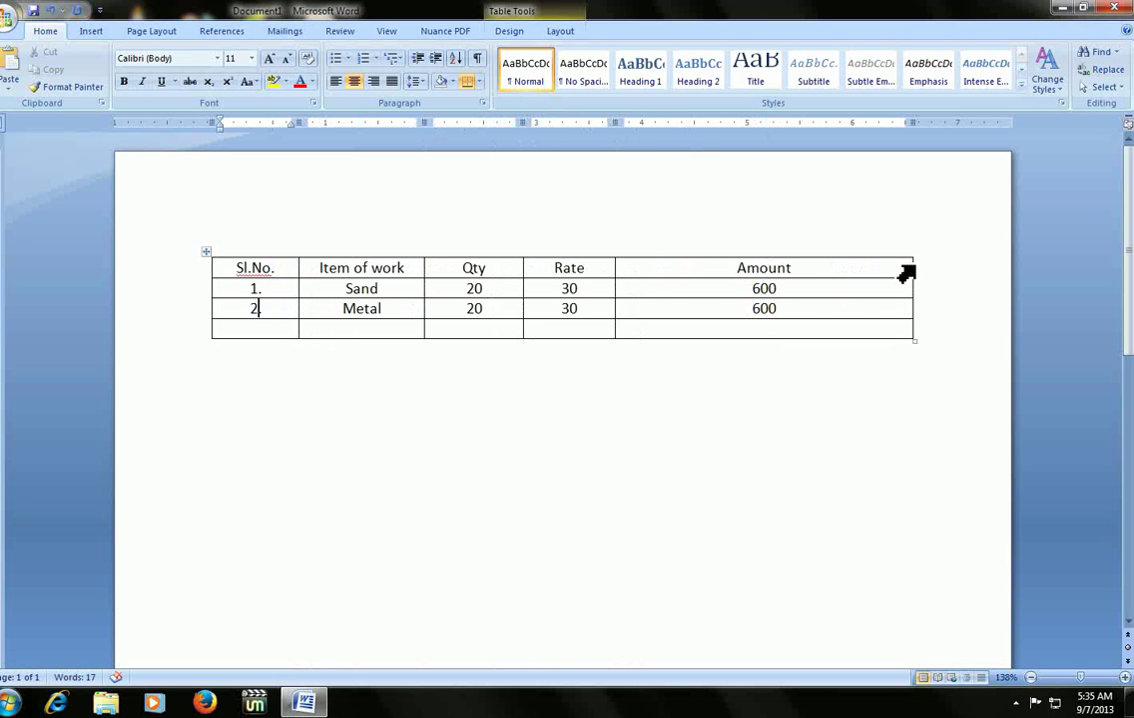
pyautogui.moveTo(912, 266); pyautogui.dragTo(701, 267)
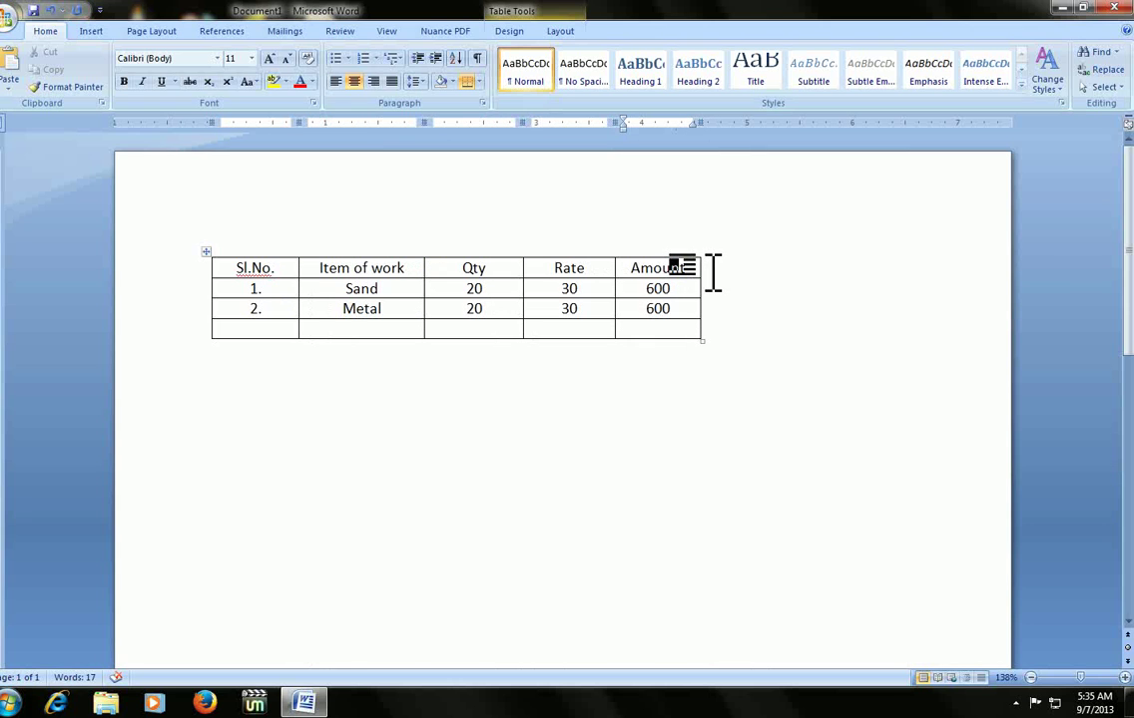
pyautogui.hotkey('shift', 'Tab')
pyautogui.hotkey('shift', 'Tab')
pyautogui.hotkey('shift', 'Tab')
pyautogui.press('Down')
pyautogui.press('Down')
pyautogui.press('Tab')
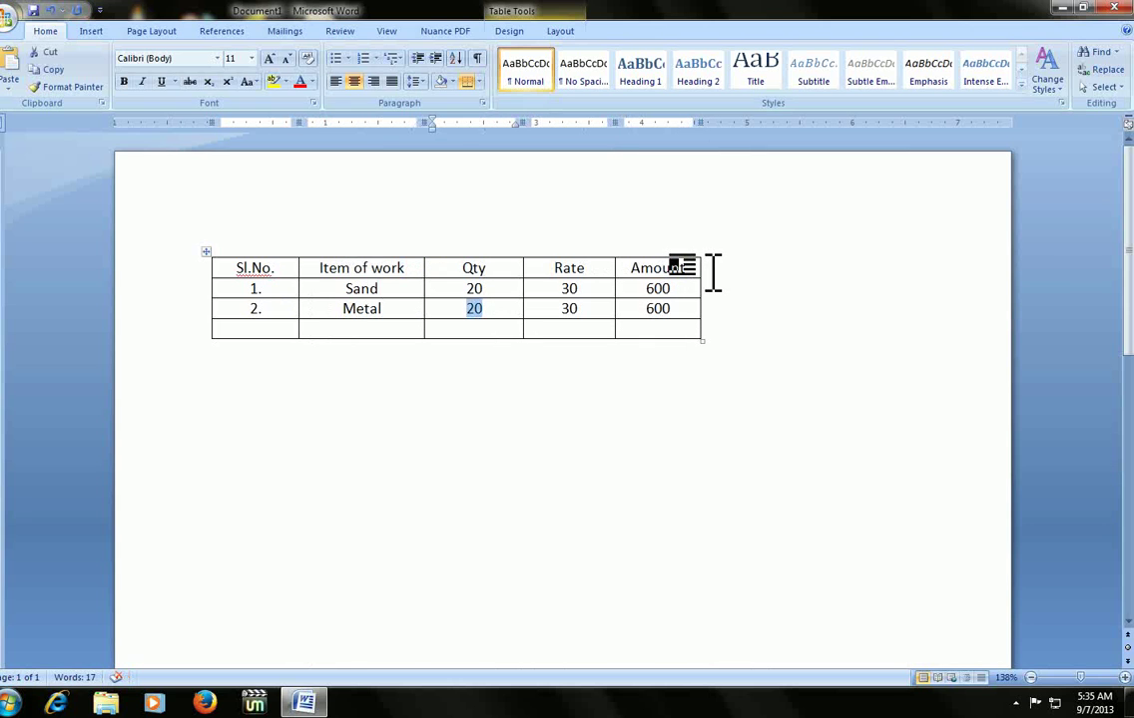
pyautogui.press('Up')
pyautogui.press('Right')
pyautogui.press('Left')
pyautogui.press('Left')
pyautogui.press('alt')
pyautogui.press('alt+KP_5')
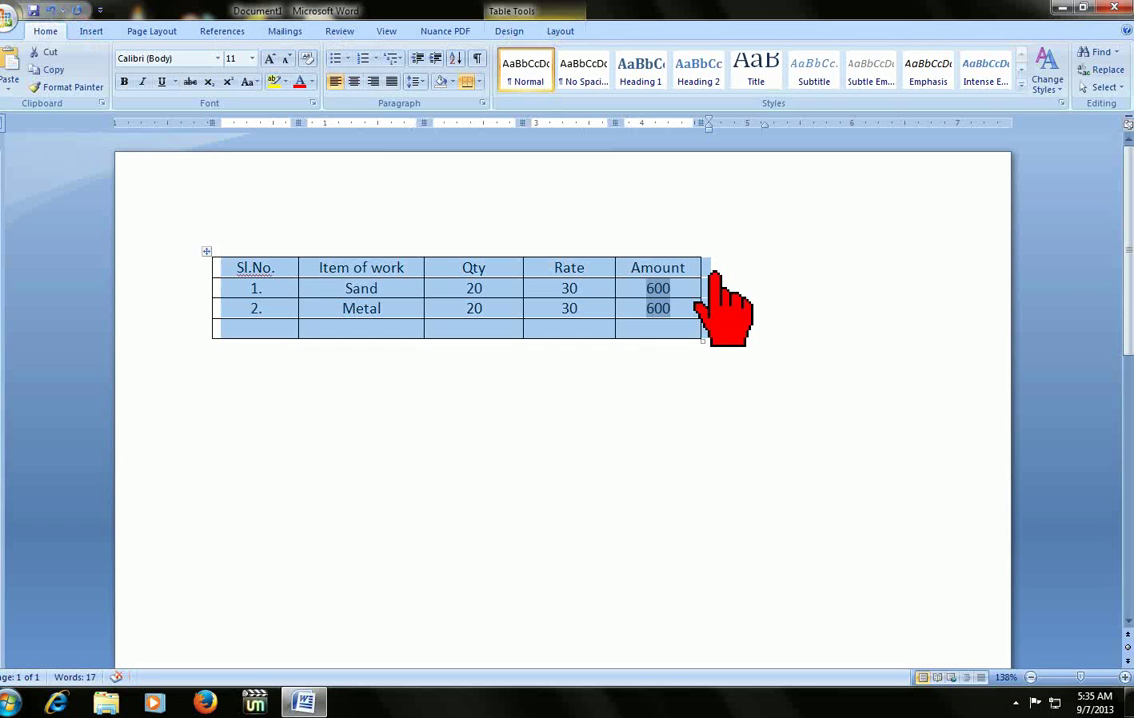
pyautogui.press('Left')
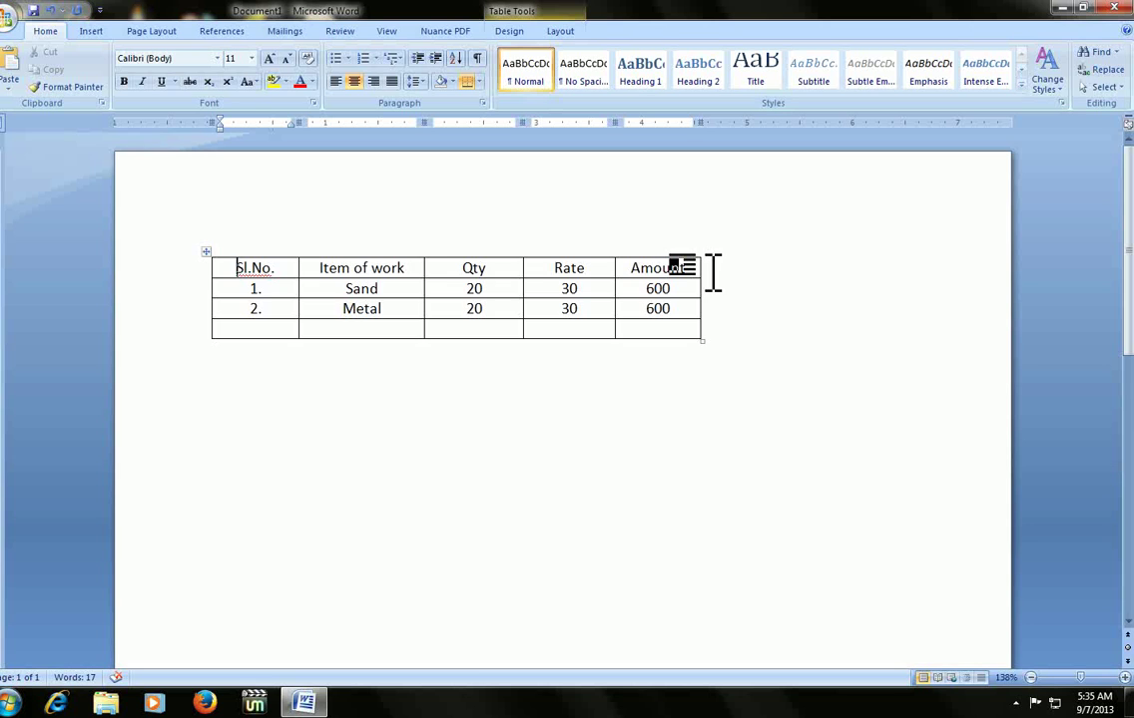
pyautogui.press('Down')
pyautogui.press('Down')
pyautogui.press('Down')
pyautogui.click(714, 273)
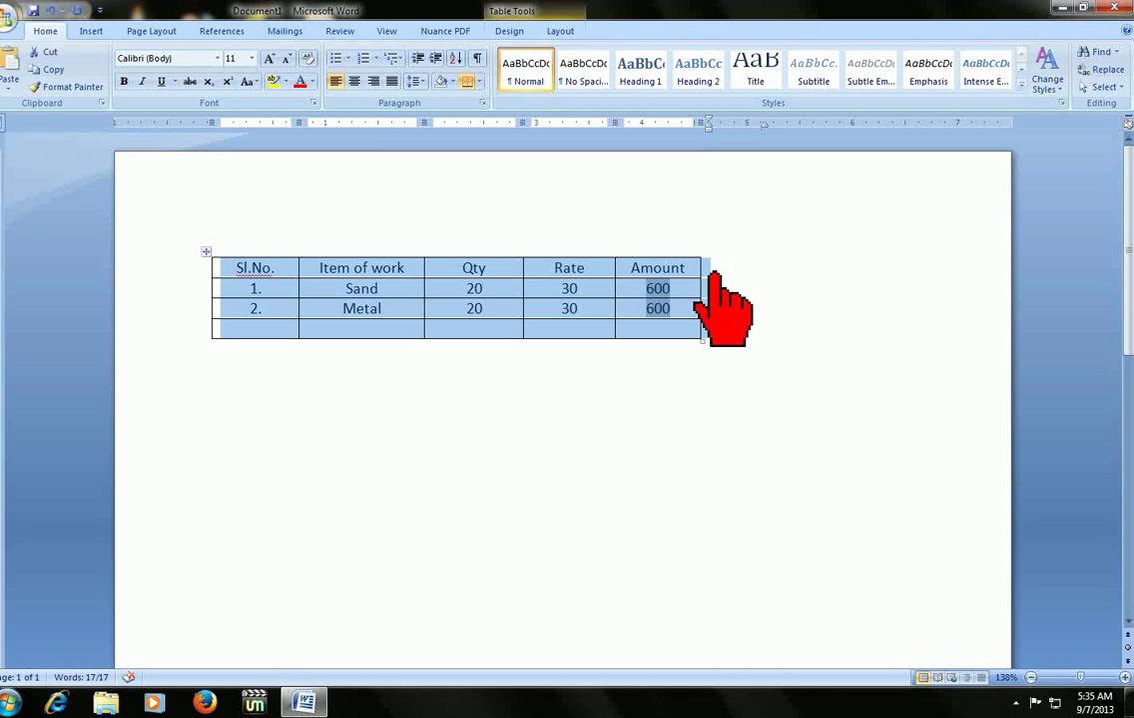
pyautogui.press('Left')
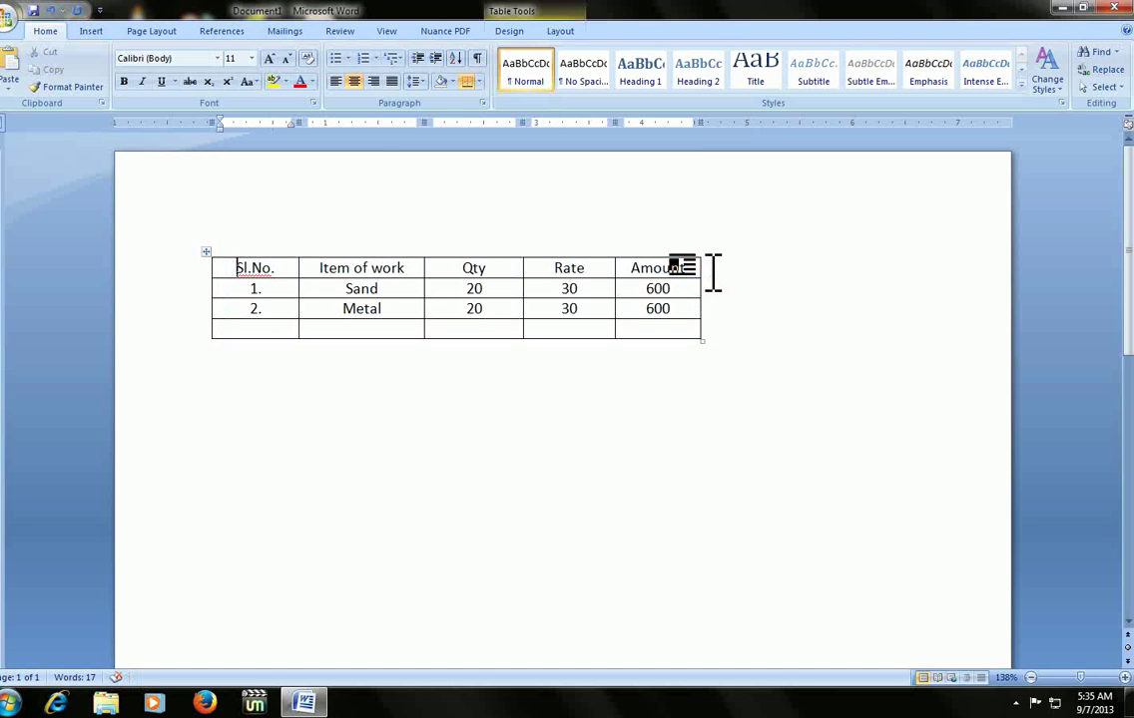
pyautogui.press('alt')
pyautogui.click(713, 272)
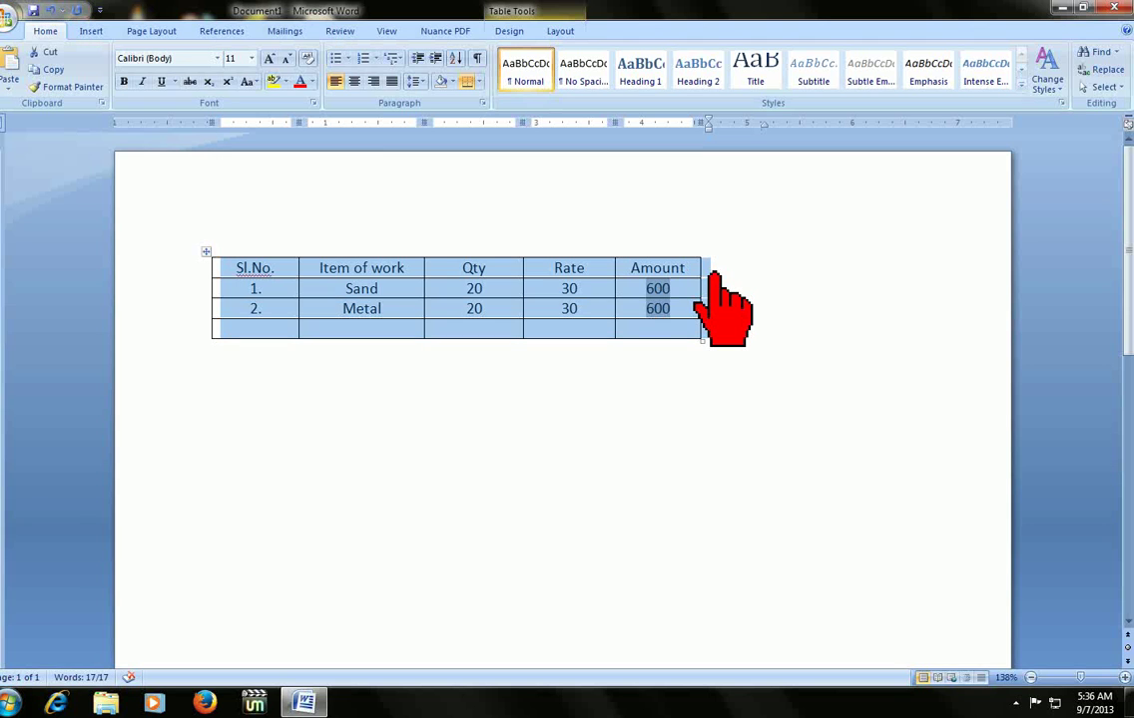
pyautogui.hotkey('ctrl', 'r')
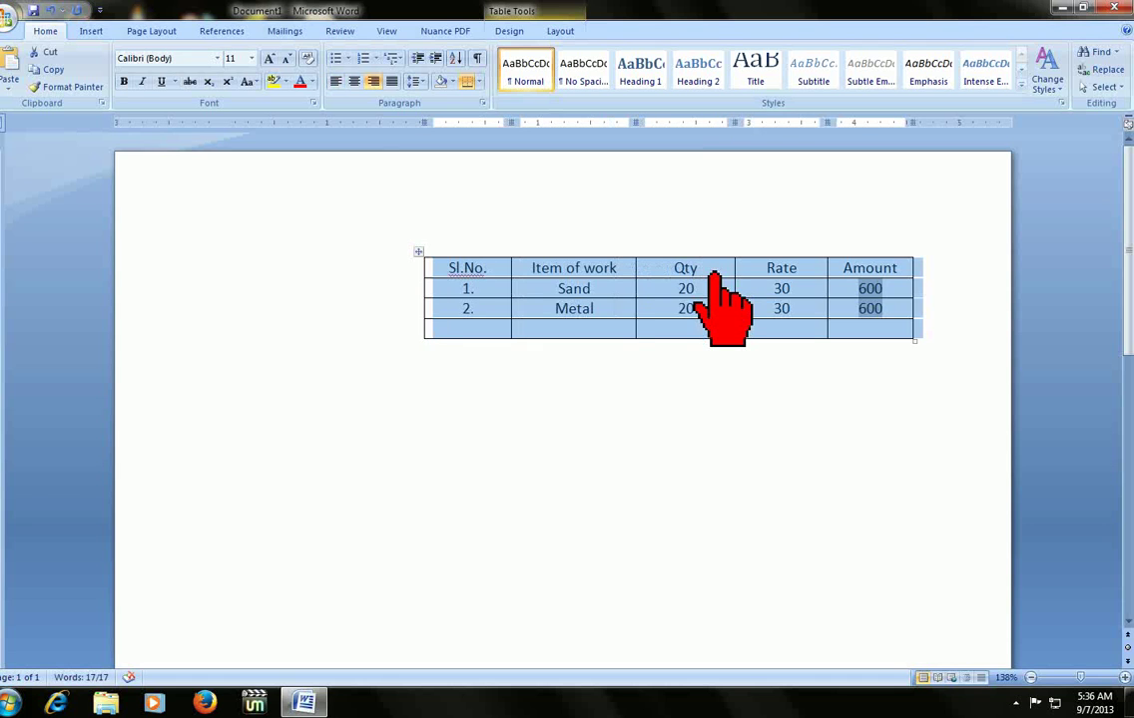
pyautogui.hotkey('ctrl', 'l')
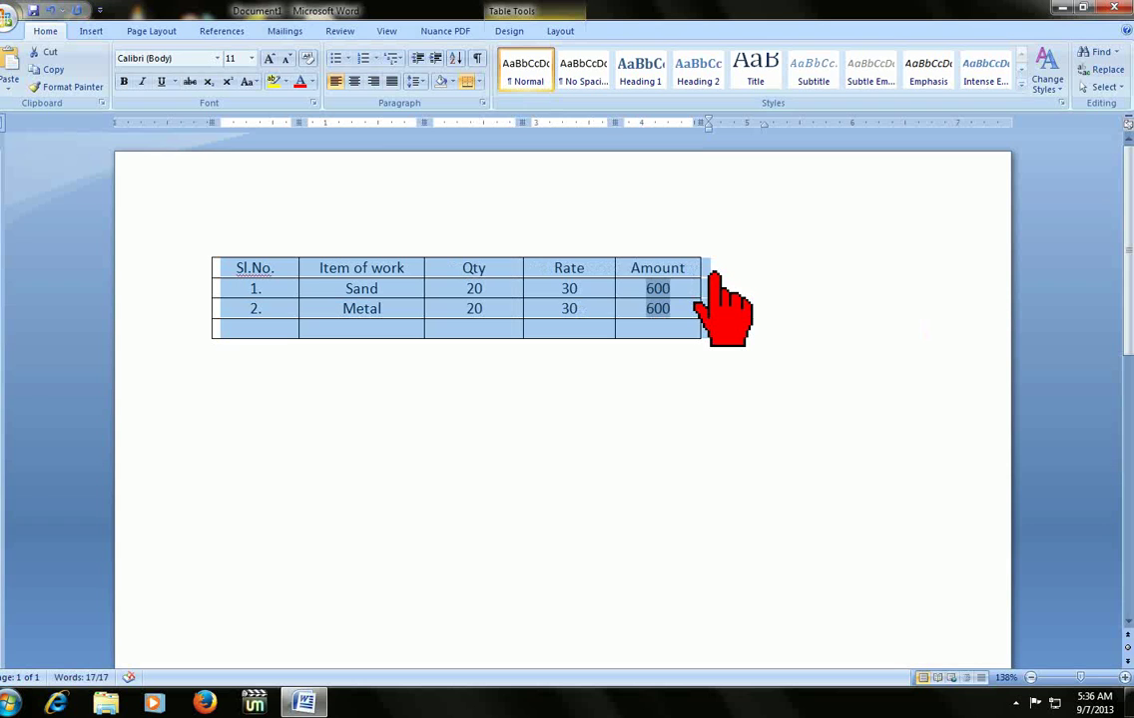
pyautogui.hotkey('ctrl', 'e')
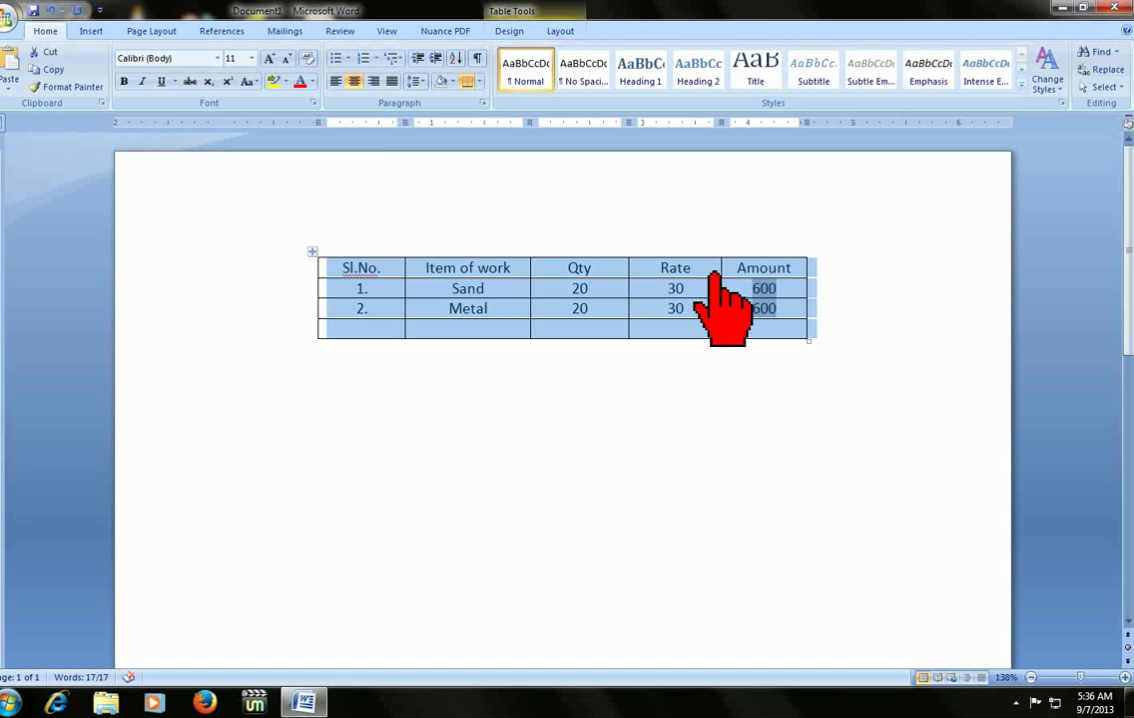
pyautogui.press('Left')
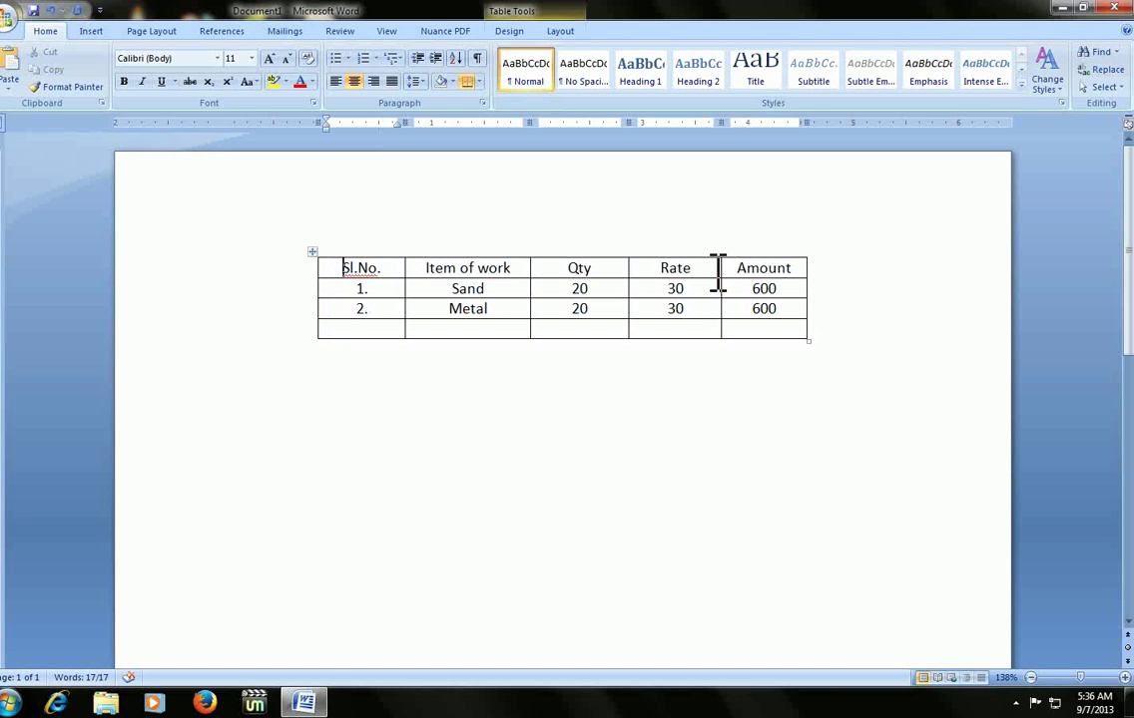
pyautogui.press('Down')
pyautogui.press('Down')
pyautogui.hotkey('ctrl', 'a')
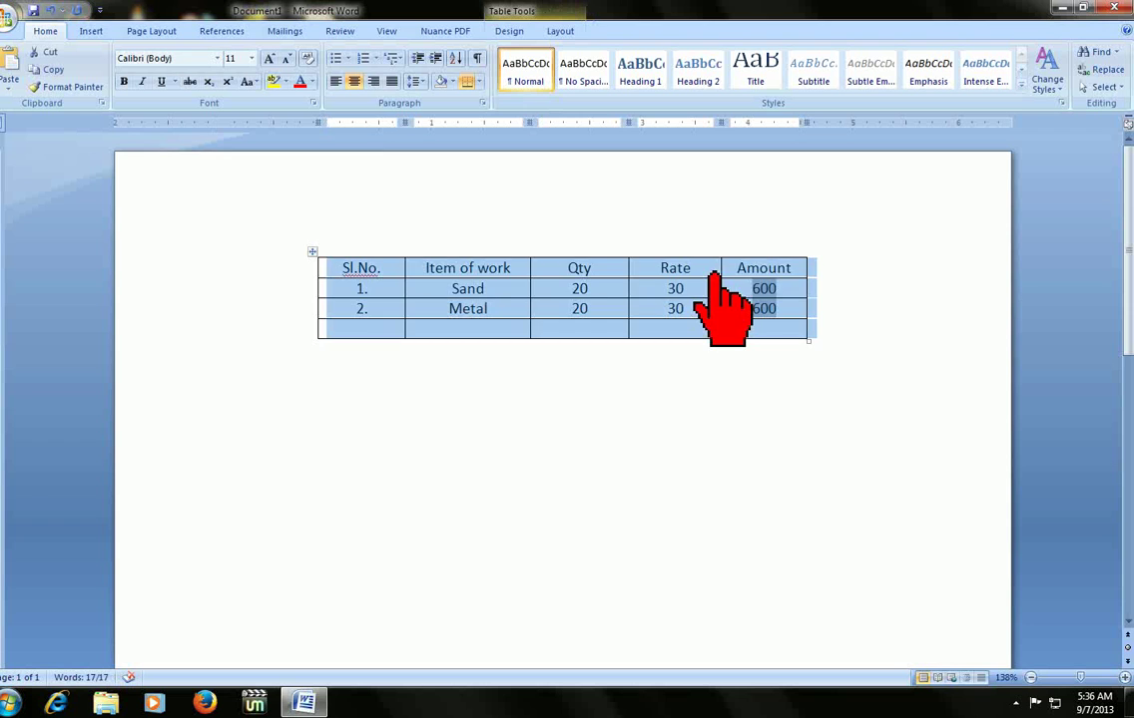
pyautogui.hotkey('ctrl', 'l')
pyautogui.press('Left')
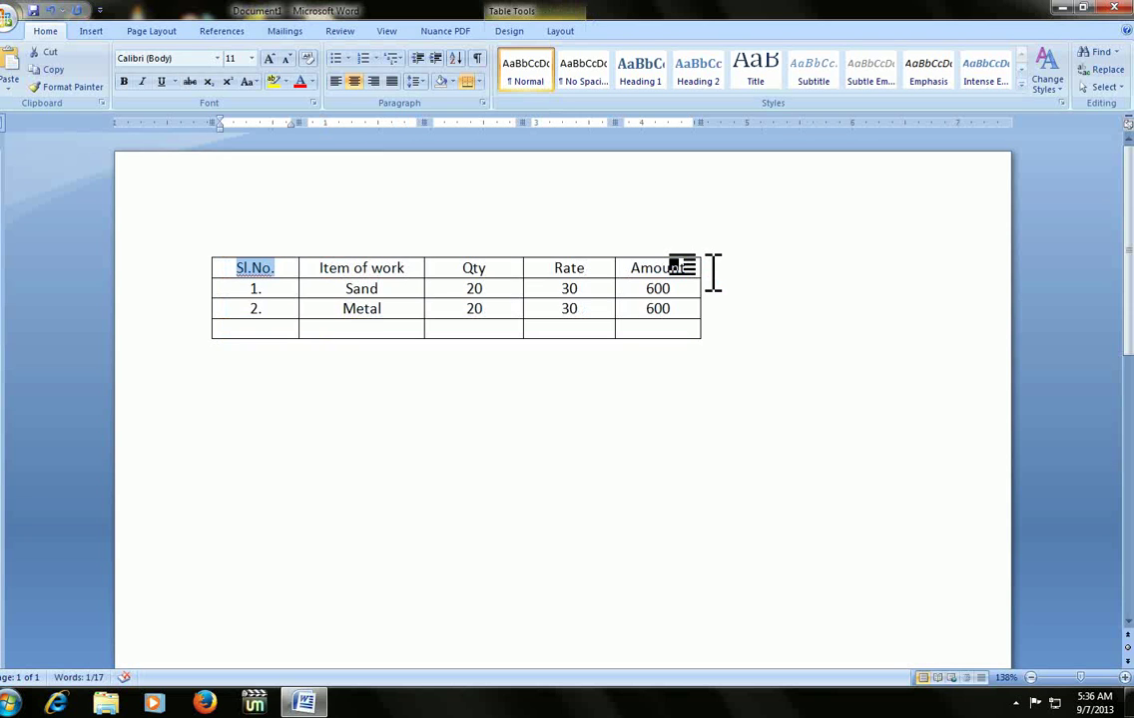
pyautogui.hotkey('ctrl', 'a')
pyautogui.press('Left')
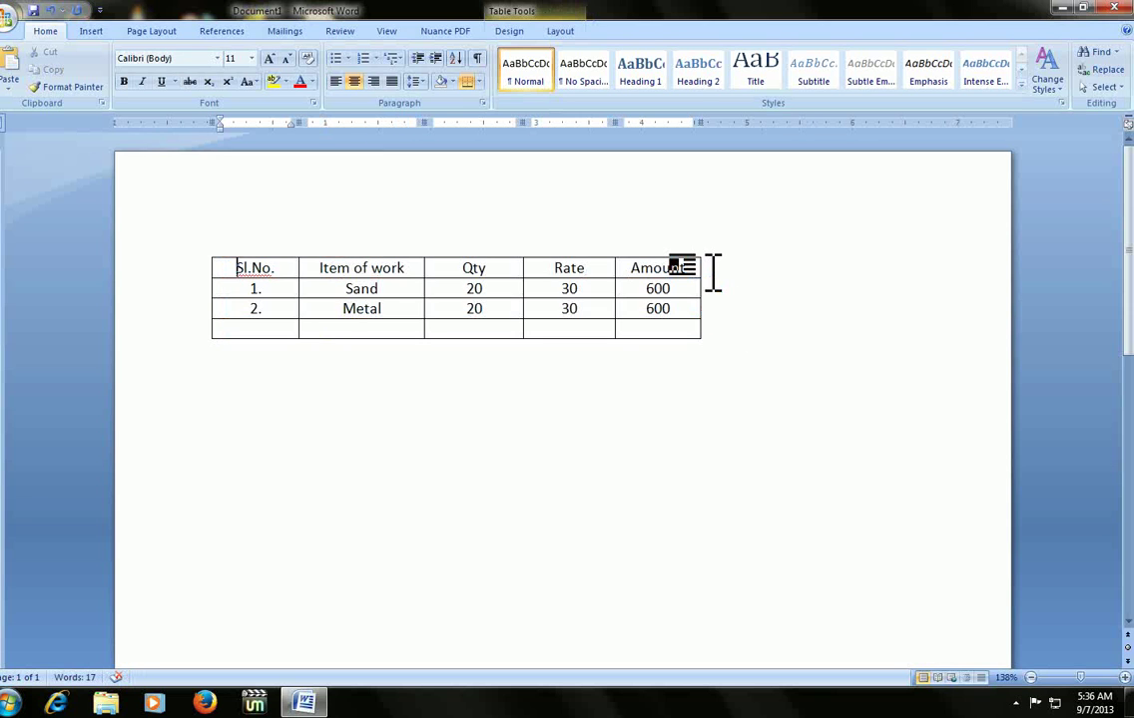